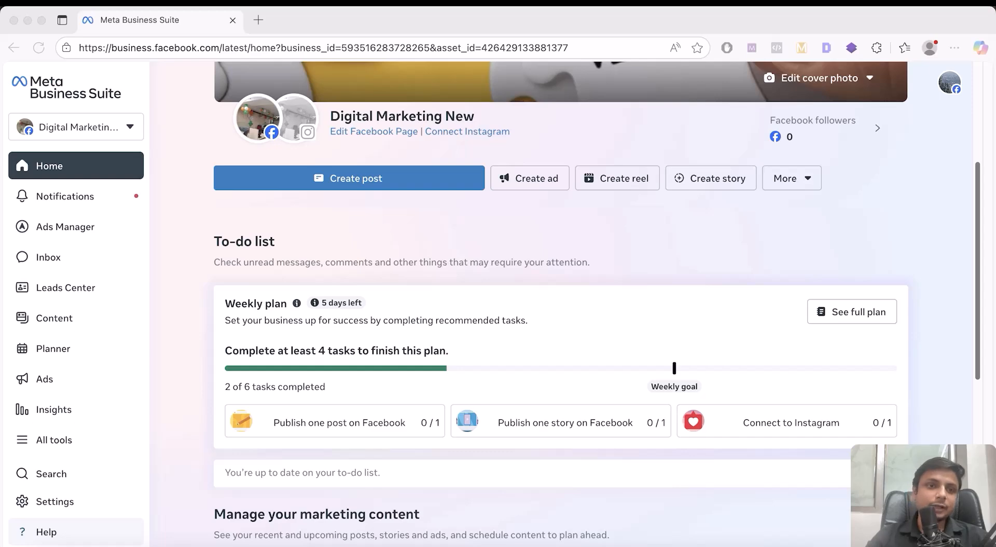
Load business.facebook.com in a new tab to show the Digital Marketing New dashboard
left_click(258, 20)
type("business.facebook.com")
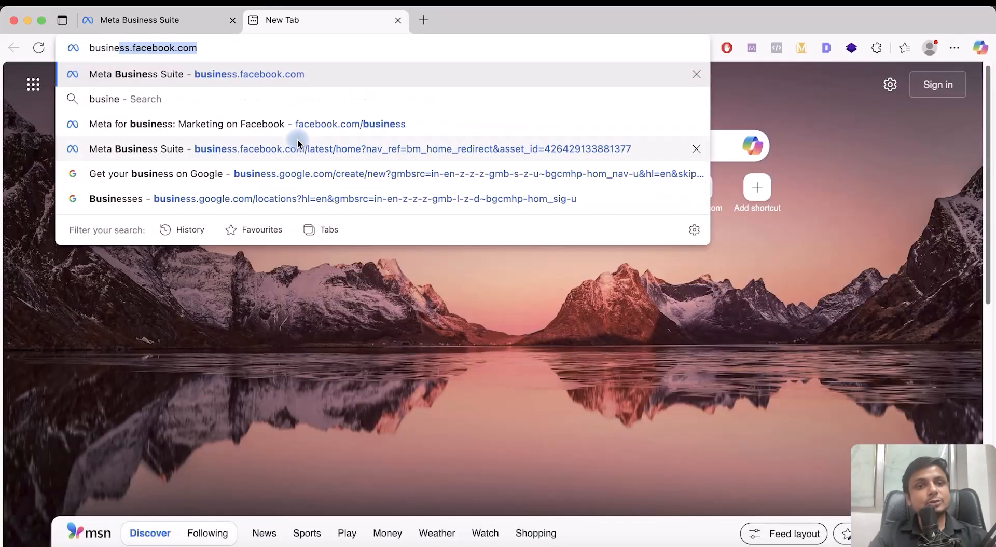
key("Return")
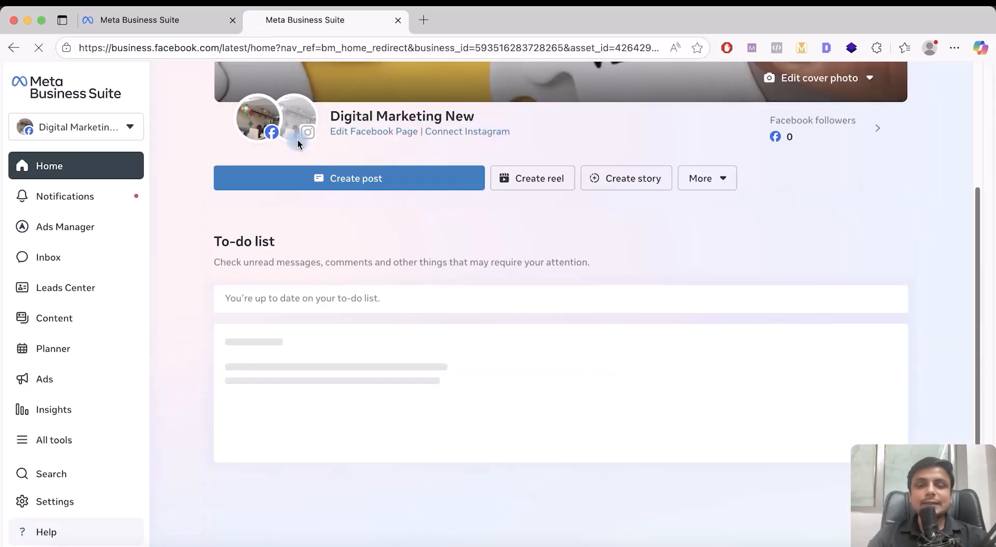
mouse_move(297, 139)
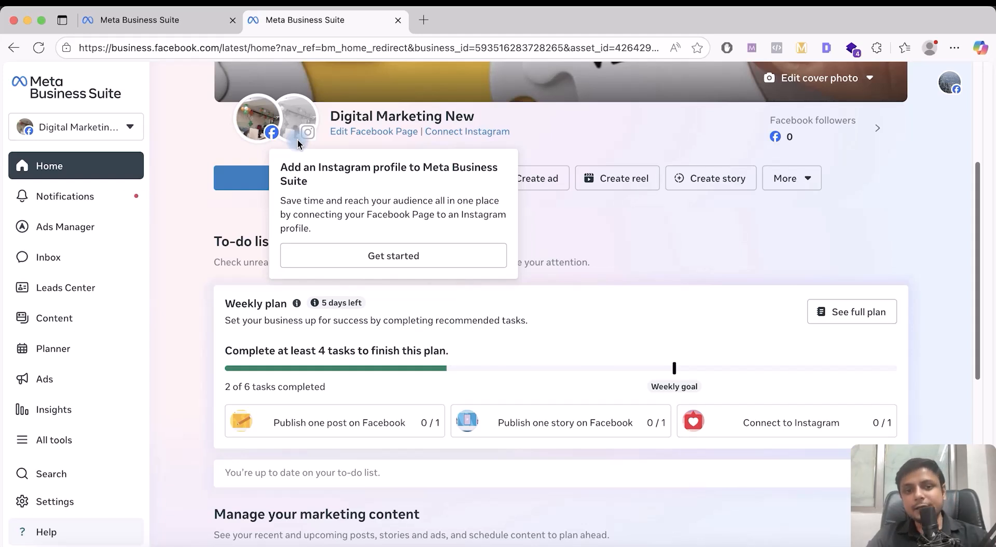
Start a new business portfolio from the account switcher and name it Botmax
left_click(107, 129)
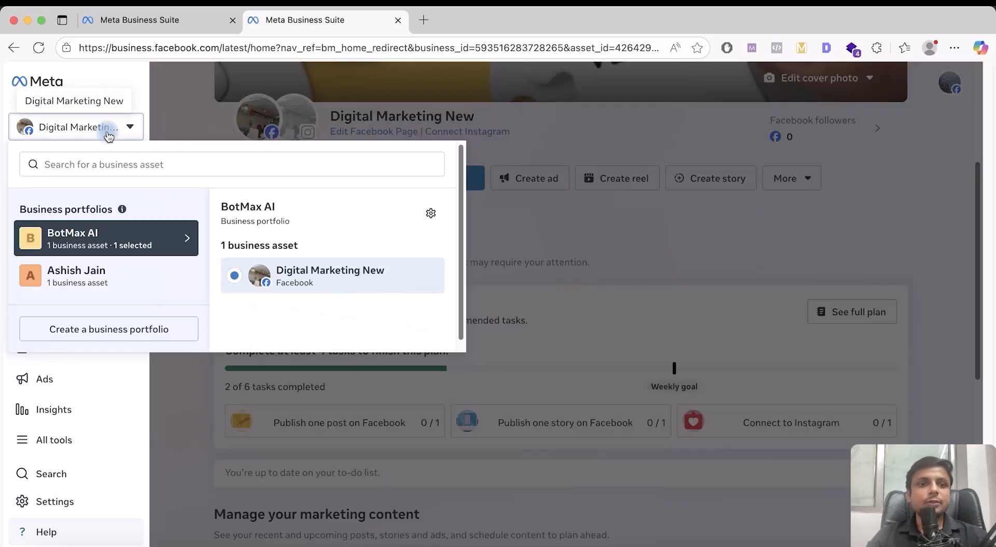
left_click(116, 331)
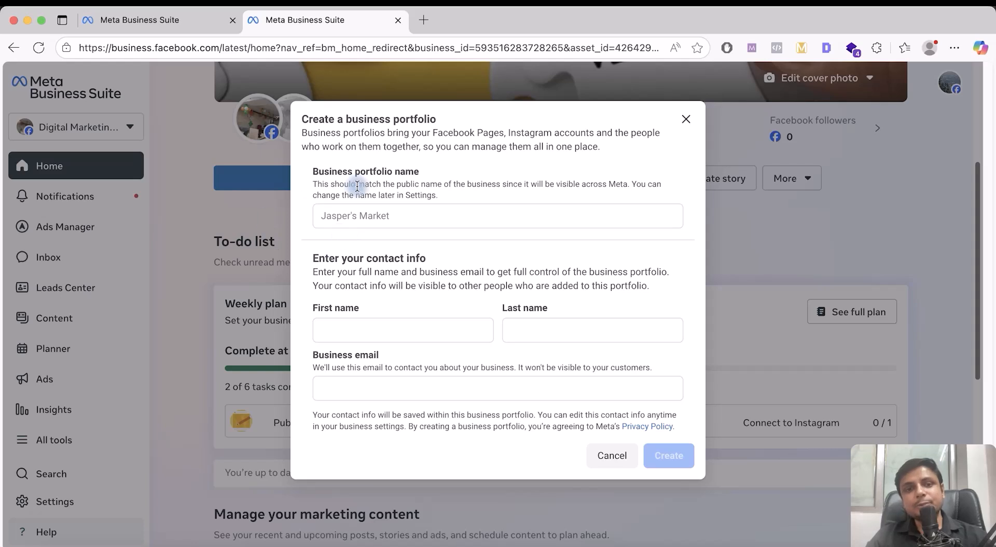
left_click_drag(314, 173, 442, 168)
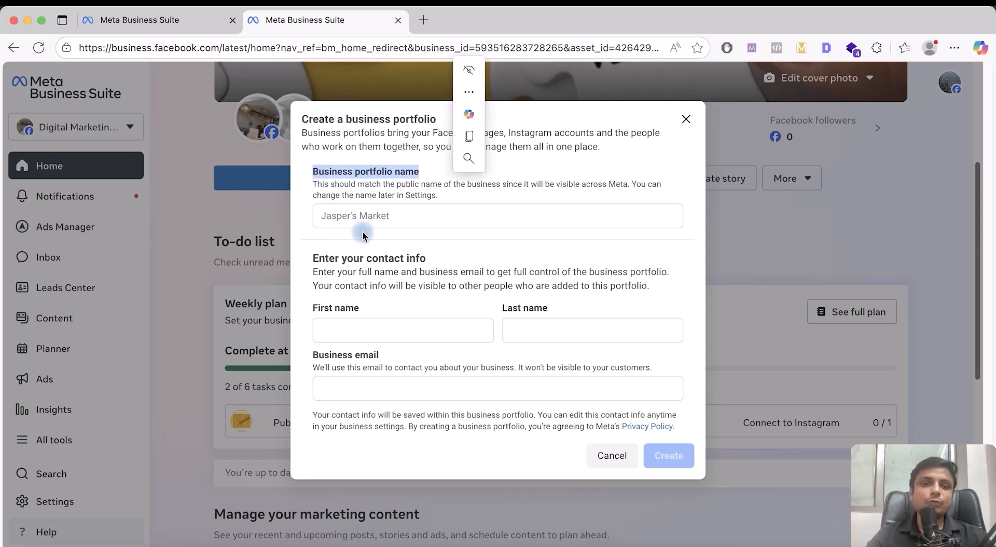
left_click(372, 215)
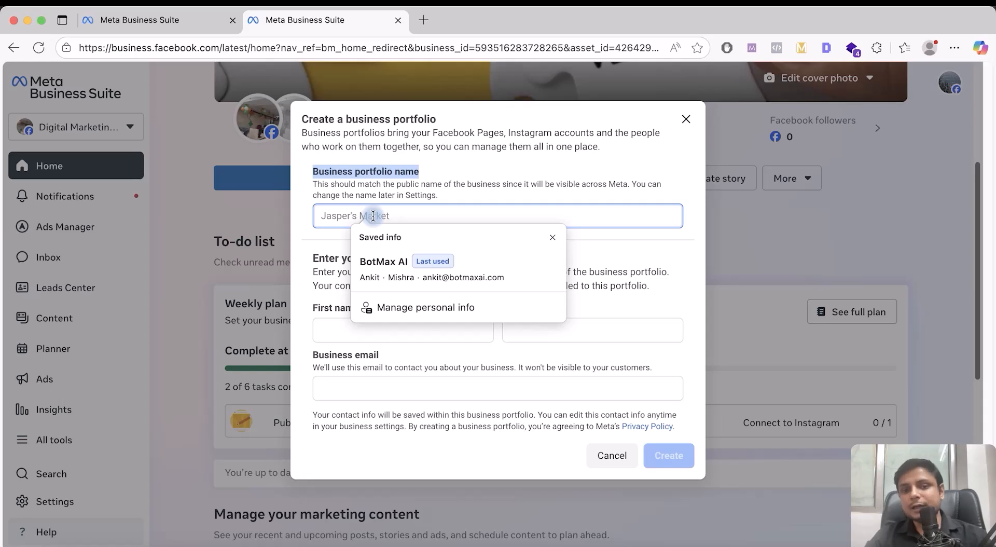
left_click(373, 216)
type("Botmax")
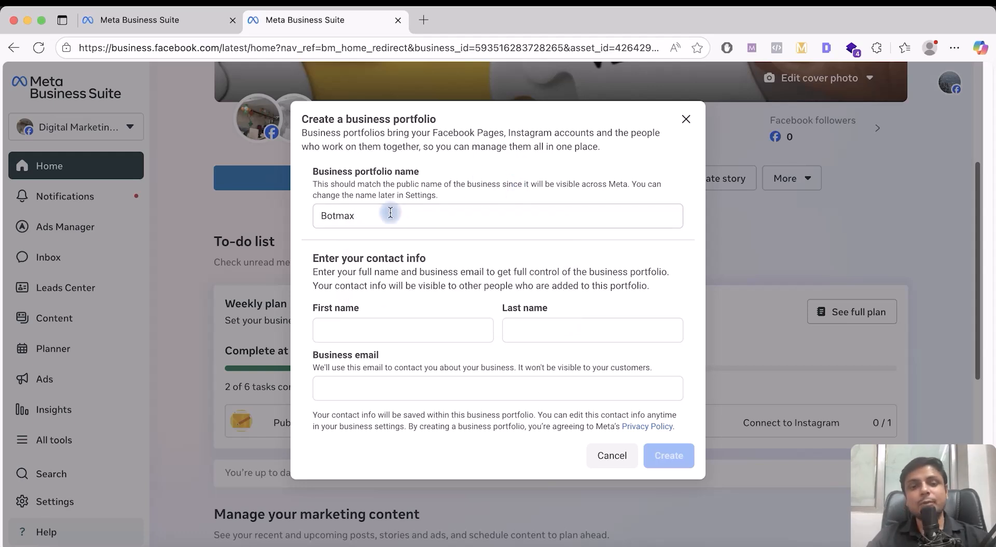
Enter the owner's first name, last name and business email in the portfolio form
left_click(436, 334)
left_click(570, 328)
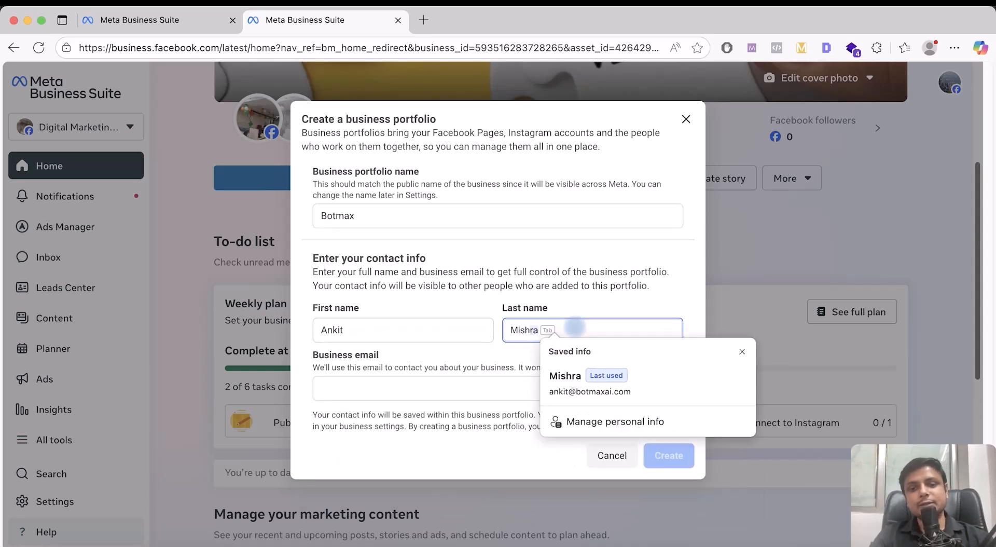
left_click(463, 392)
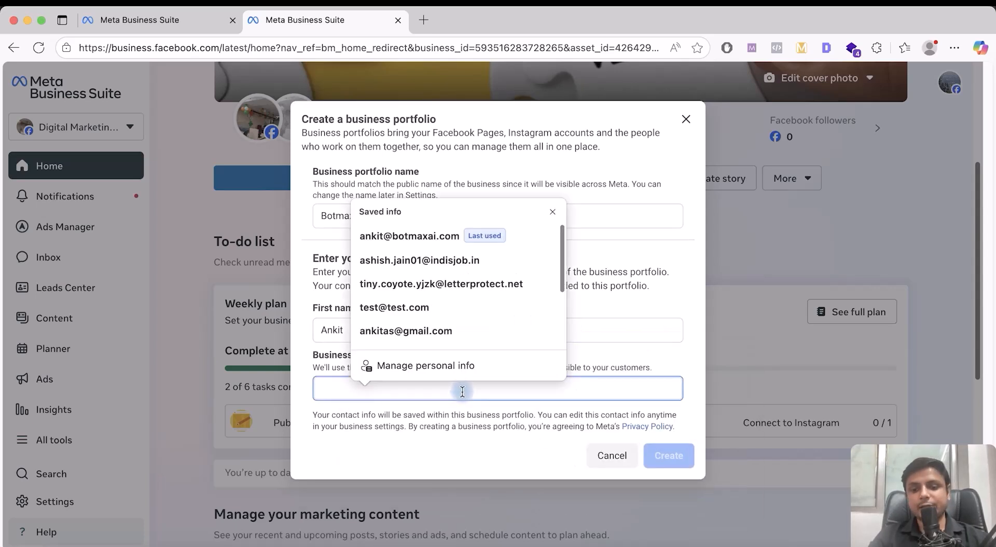
scroll(436, 249, "down", 1)
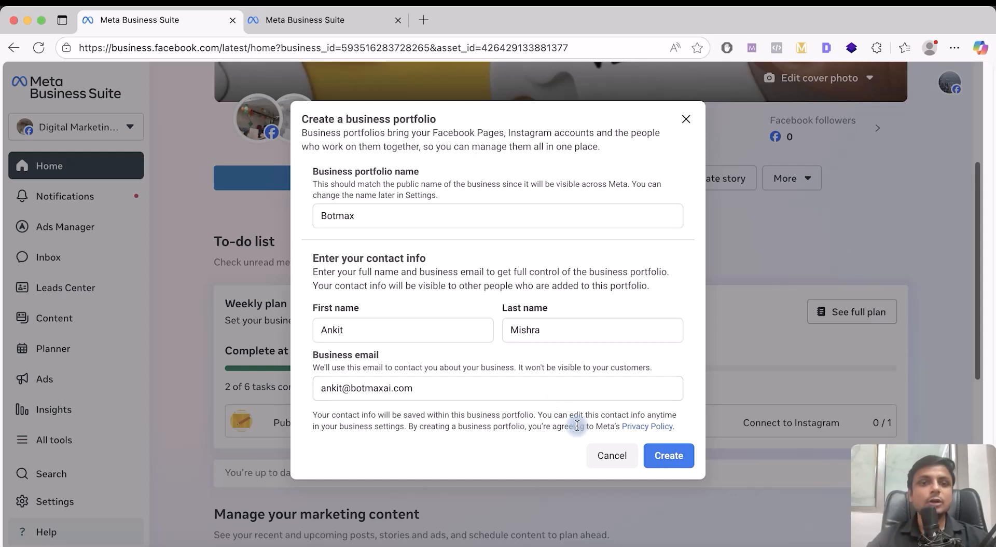
Submit the Botmax portfolio, review the portfolio limit error, and land on Digital Marketing Hub home
left_click(672, 460)
scroll(561, 368, "down", 3)
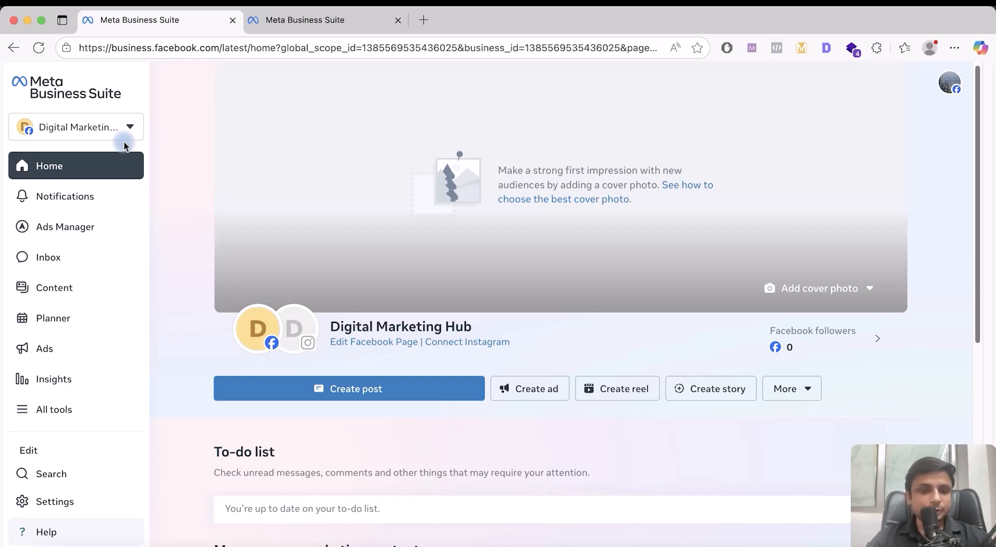
scroll(263, 235, "down", 6)
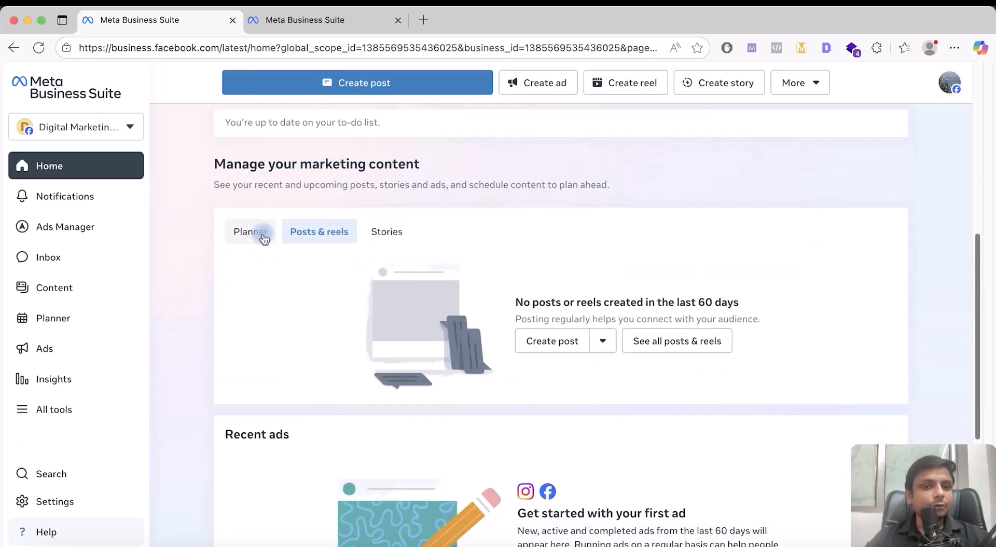
scroll(264, 235, "up", 6)
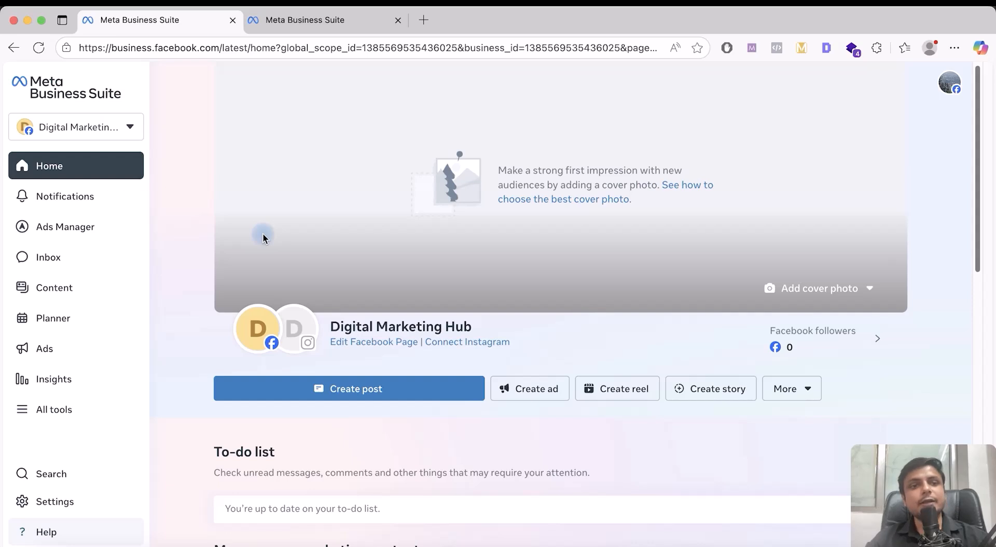
scroll(263, 237, "down", 1)
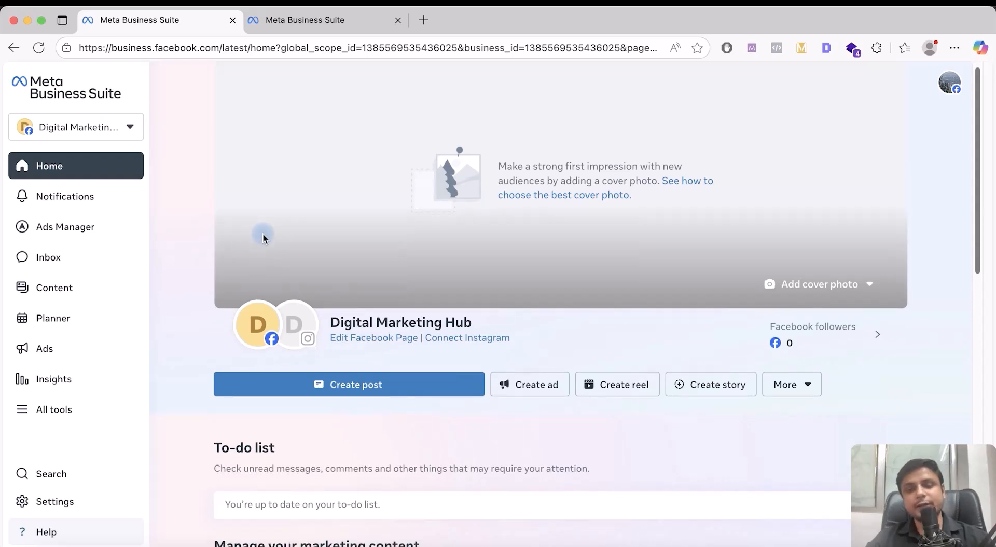
scroll(263, 238, "up", 1)
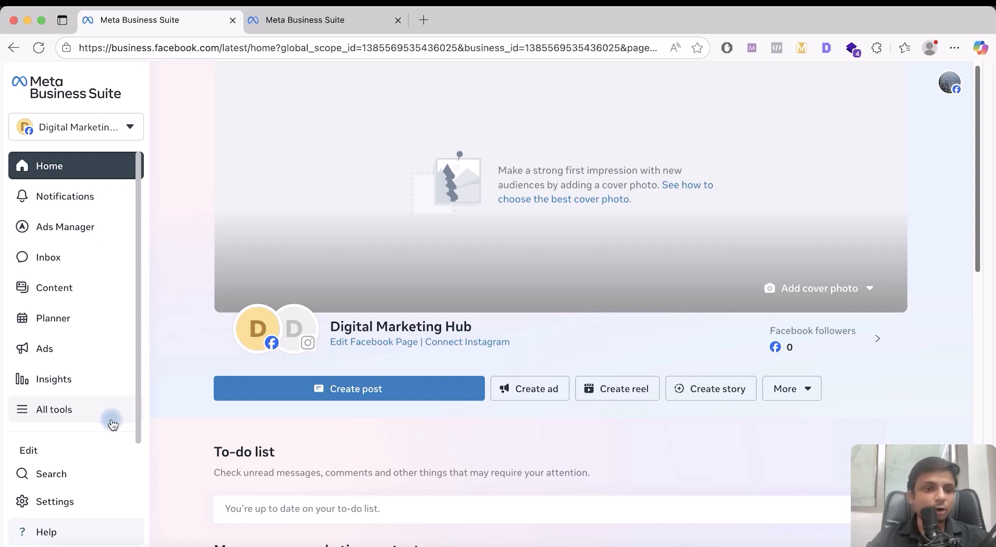
Open BotMax AI's Business info settings and point out its Unverified status
left_click(89, 501)
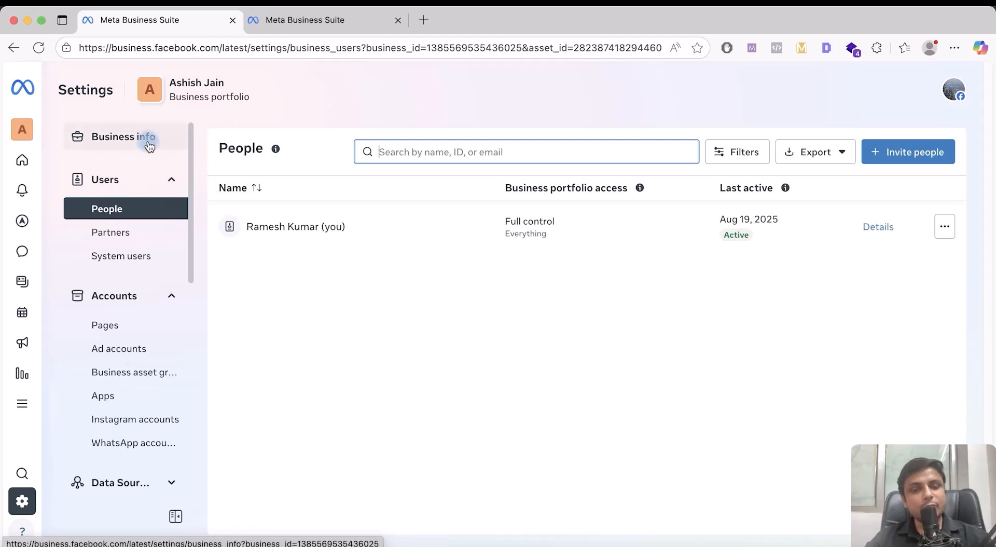
left_click(149, 141)
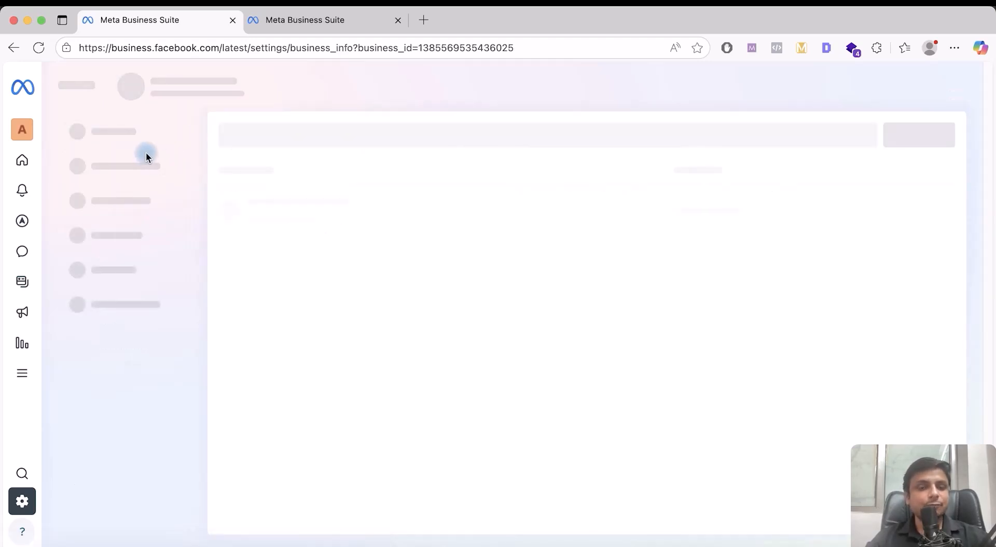
scroll(304, 211, "down", 2)
scroll(303, 208, "down", 4)
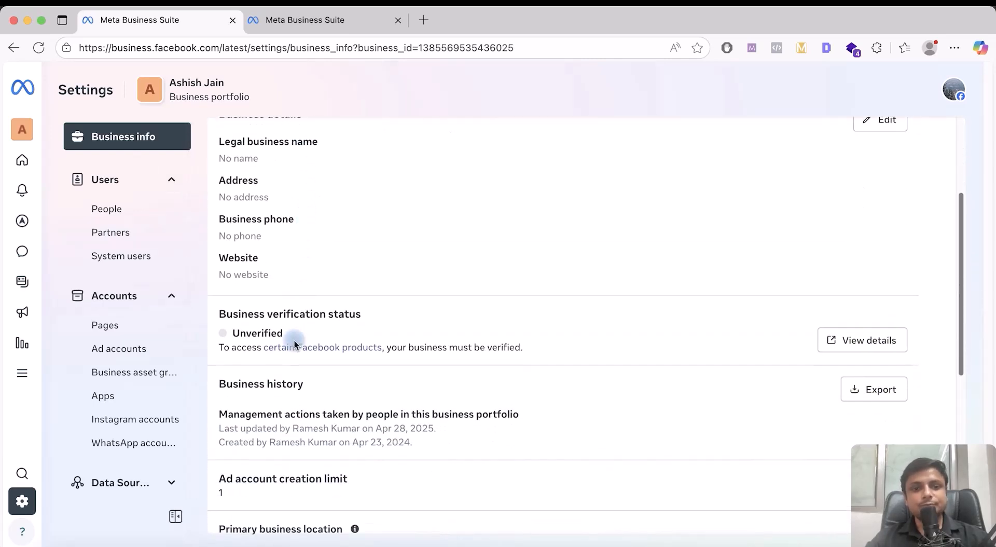
left_click_drag(233, 334, 298, 338)
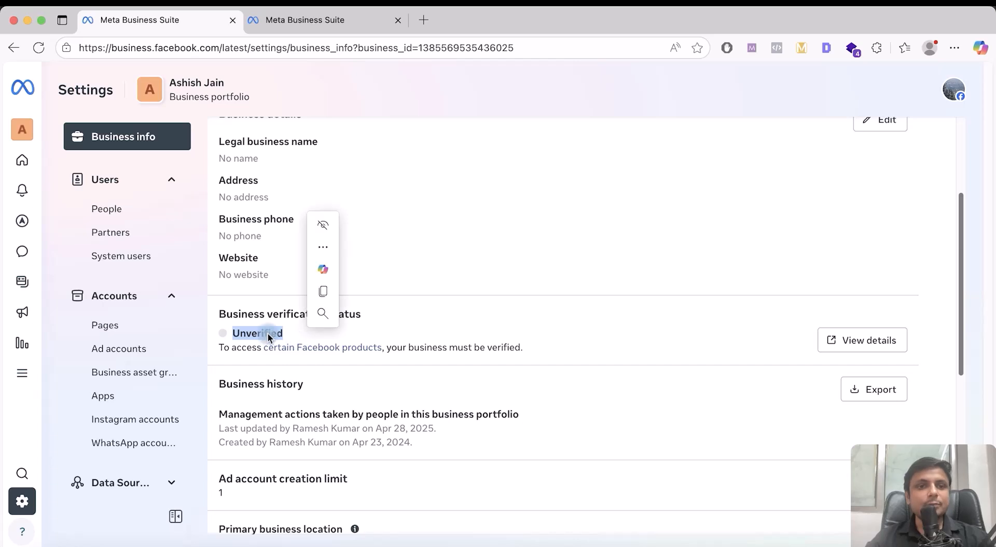
scroll(298, 313, "up", 5)
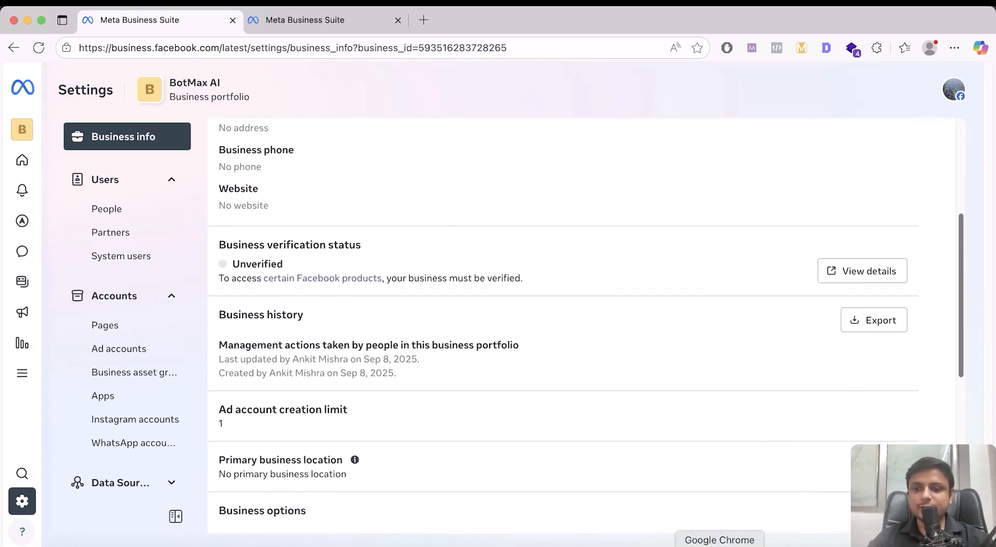
Compare with the verified India Education portfolio's Verified status and date
left_click(720, 545)
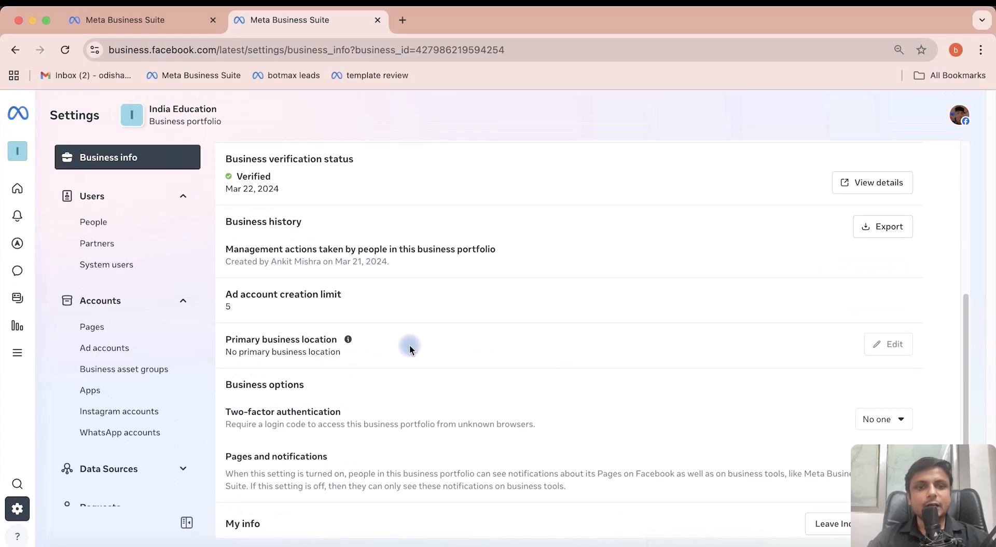
left_click_drag(225, 159, 331, 187)
left_click(311, 190)
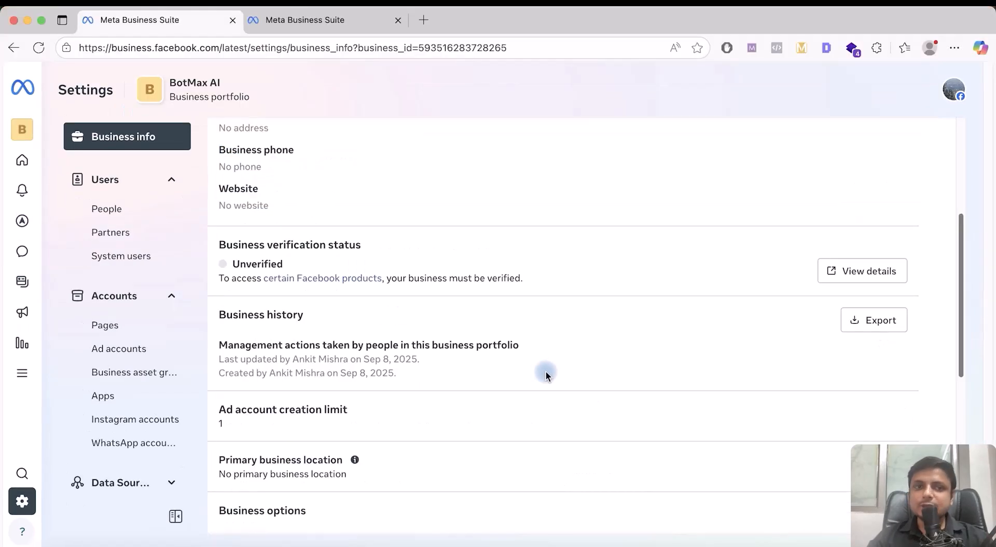
scroll(546, 372, "up", 5)
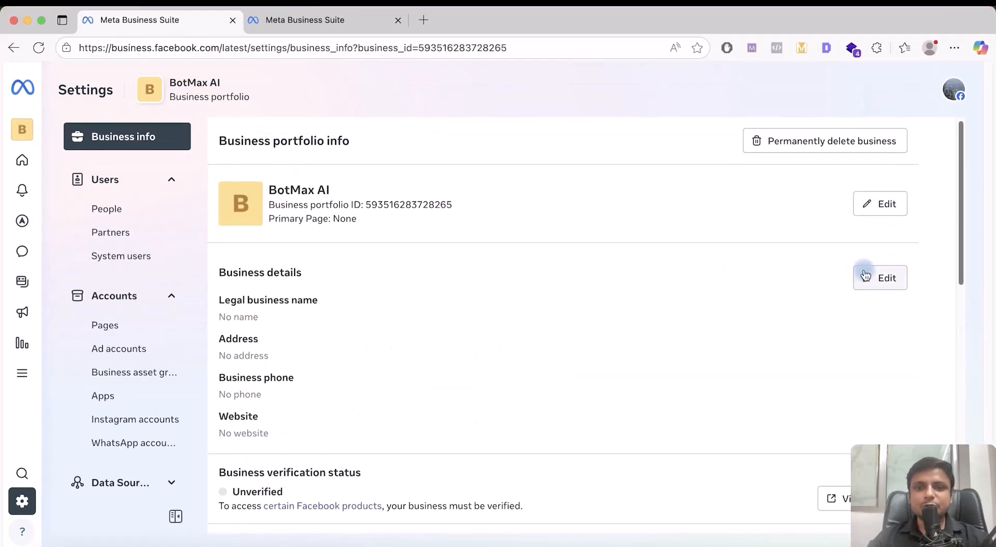
Review the Edit business details form, including the Business website field, then close it unsaved
left_click(880, 275)
scroll(520, 225, "down", 2)
scroll(520, 227, "up", 2)
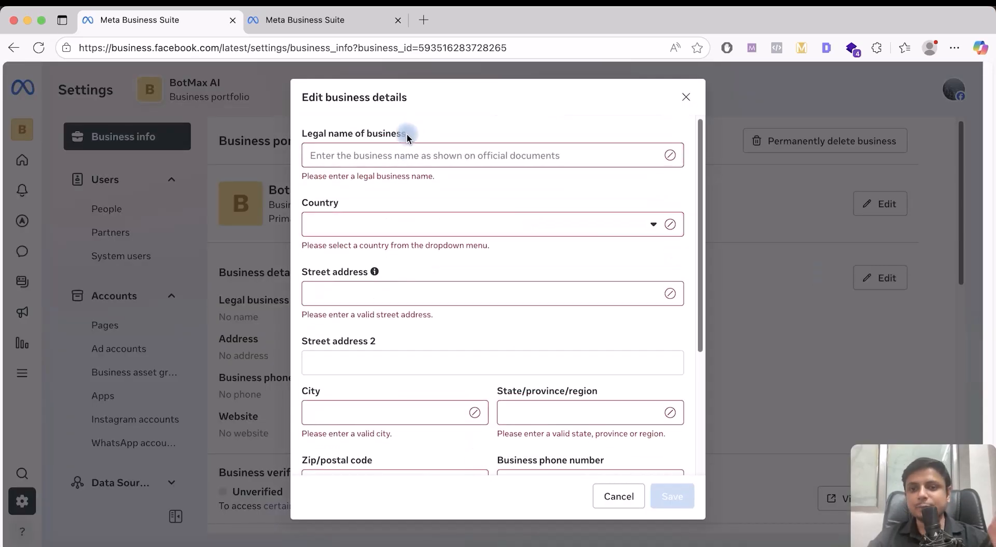
scroll(405, 226, "down", 2)
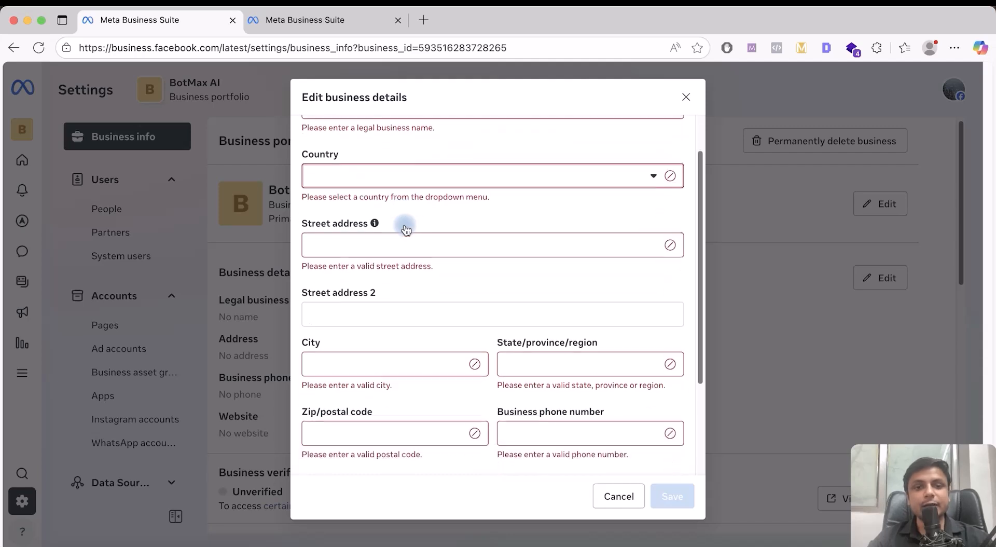
scroll(394, 244, "down", 5)
left_click(320, 368)
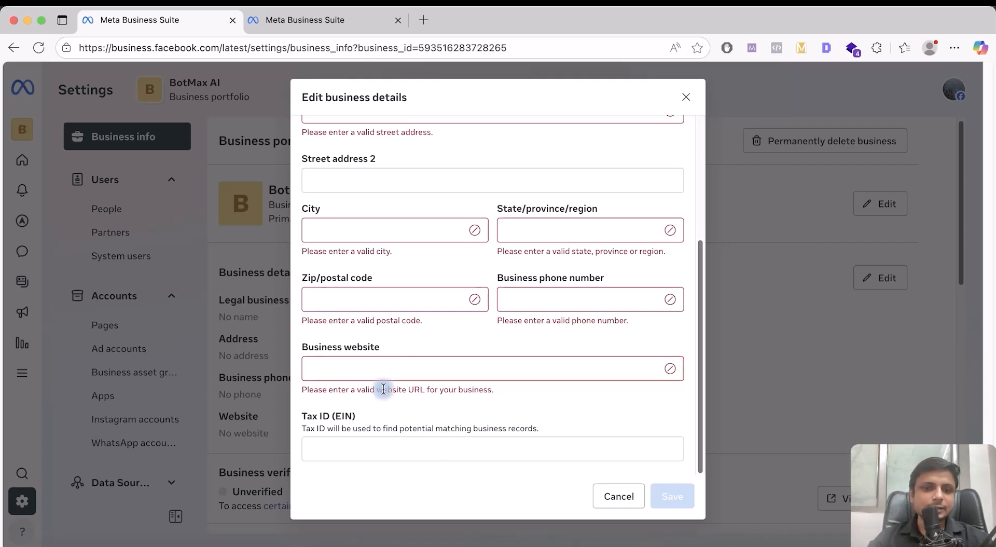
left_click(686, 98)
Open business verification details in Security Center, showing BotMax AI is ineligible for verification
scroll(705, 242, "up", 2)
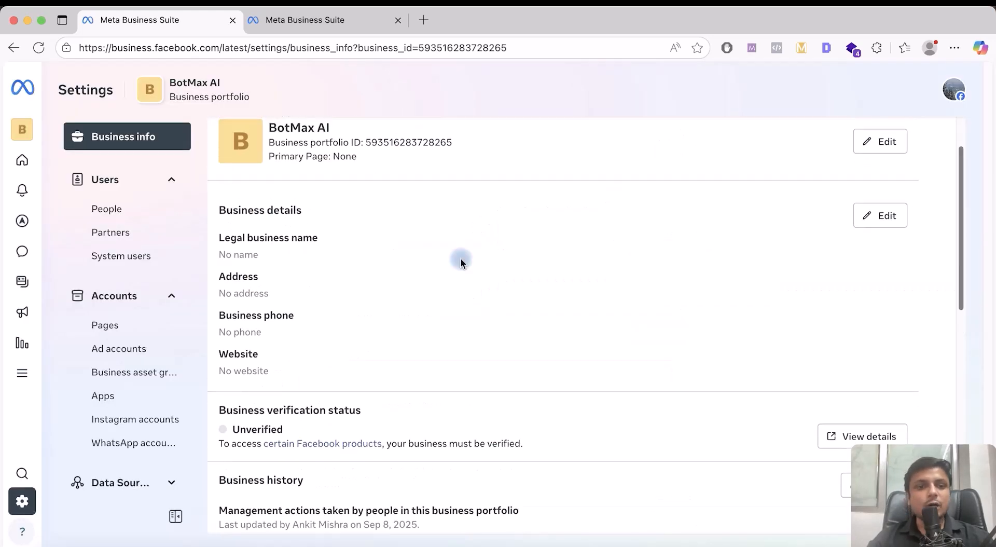
scroll(548, 317, "down", 3)
scroll(546, 318, "down", 1)
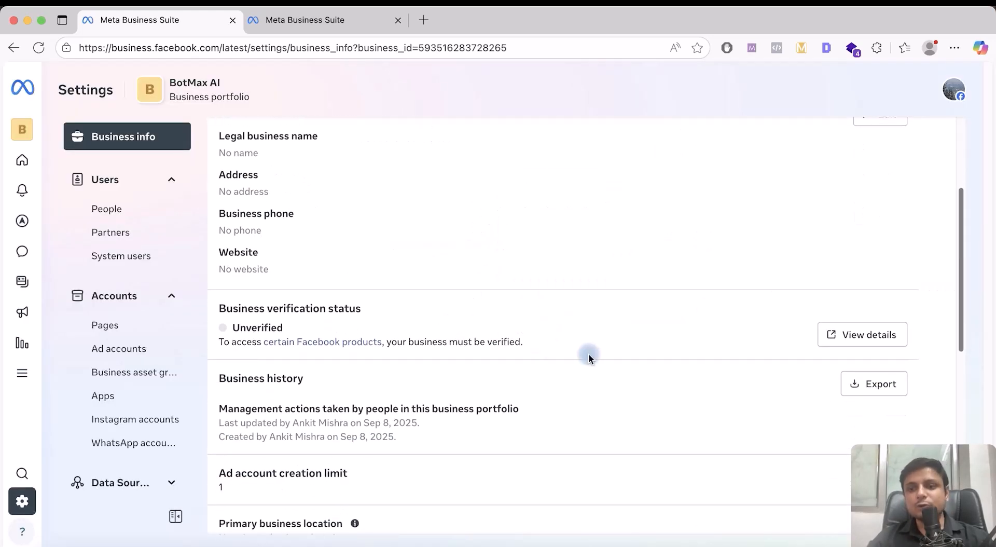
left_click(852, 334)
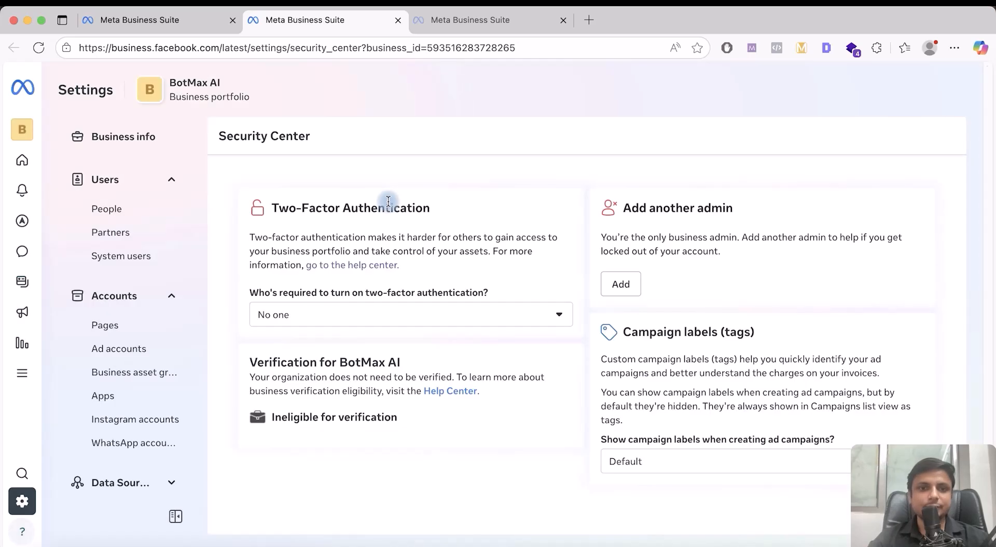
left_click_drag(248, 360, 397, 420)
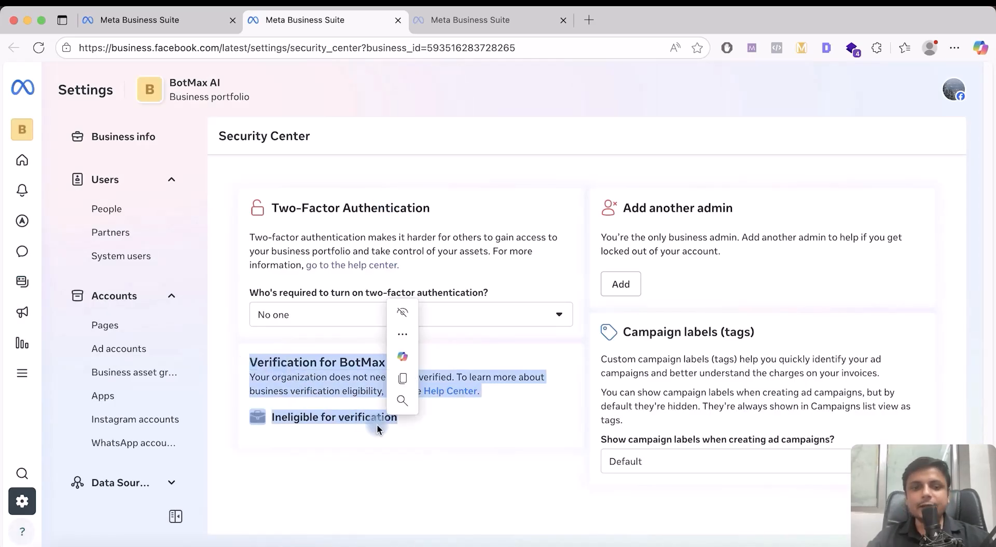
left_click(338, 414)
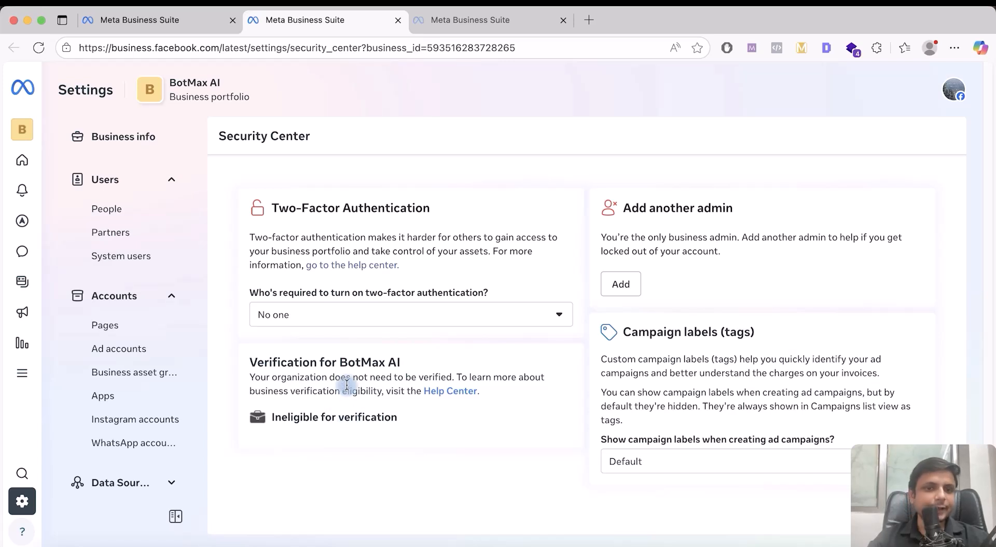
Check the two-factor authentication requirement dropdown, leaving it at No one
left_click(306, 311)
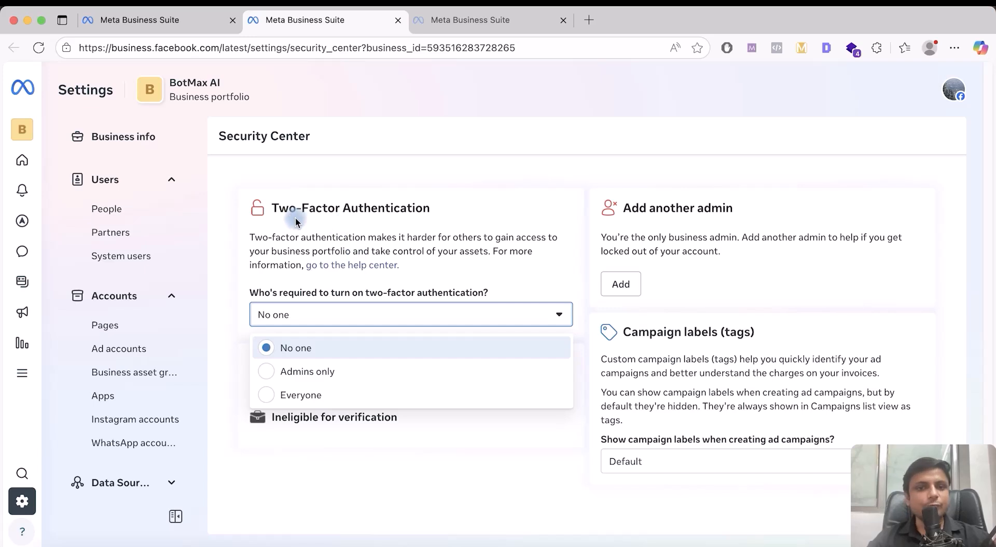
left_click_drag(265, 208, 442, 218)
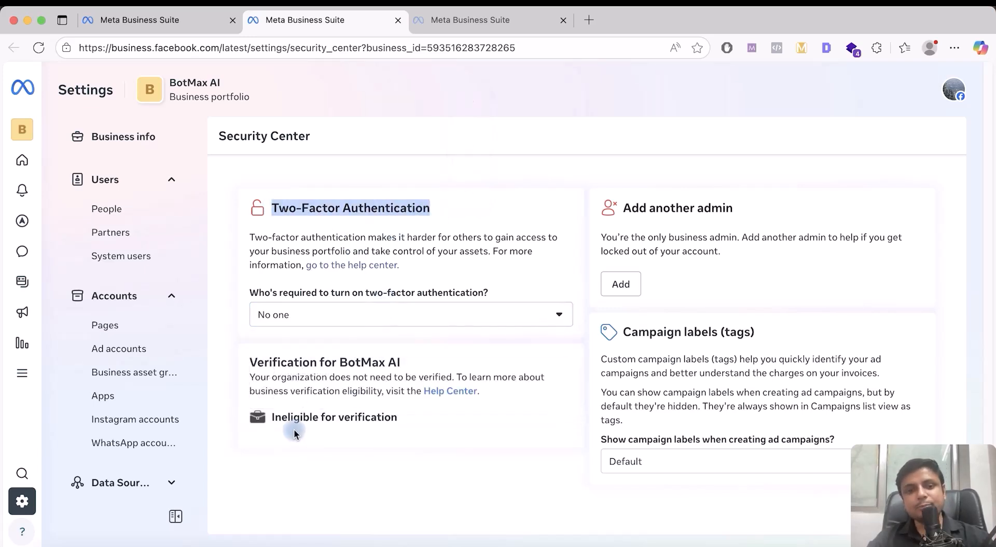
left_click(274, 419)
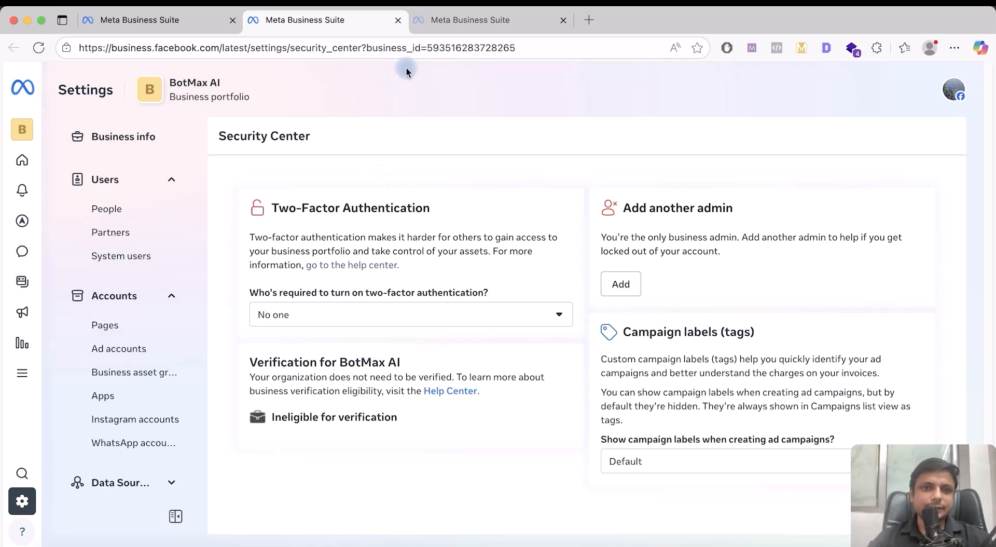
Close the extra Security Center tabs to return to Business info
left_click(398, 20)
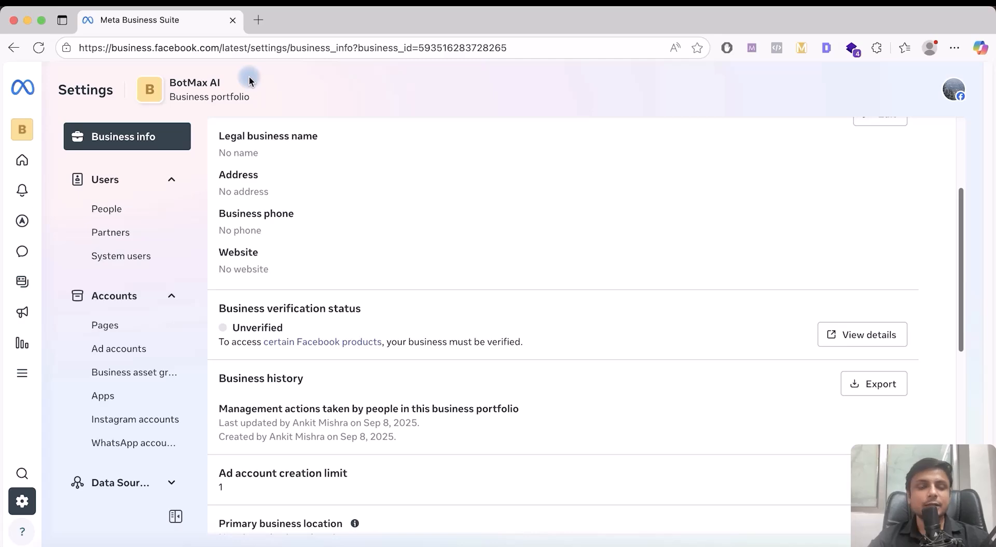
Google "facebook for developers" in a new tab and open the Meta for Developers result
left_click(258, 20)
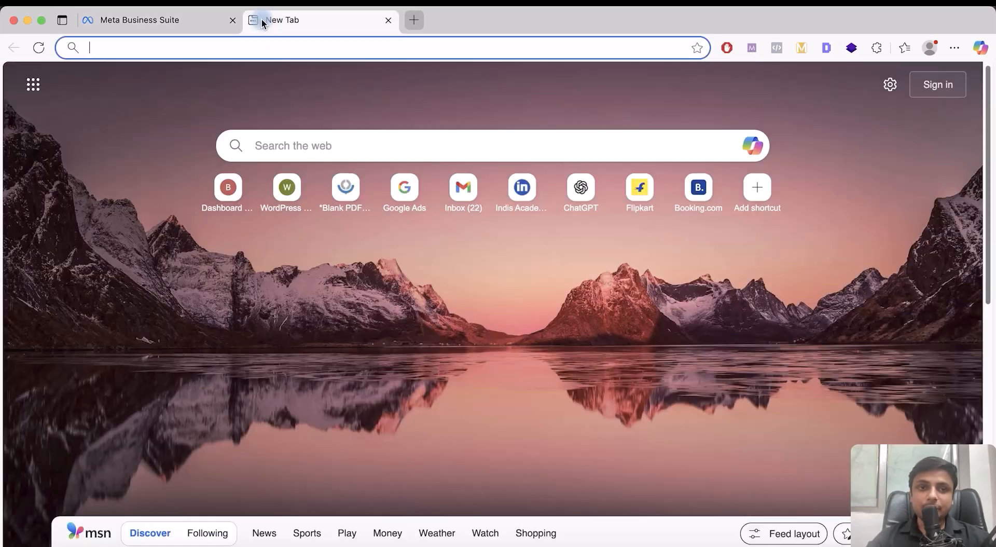
type("goog")
key("Return")
type("fa")
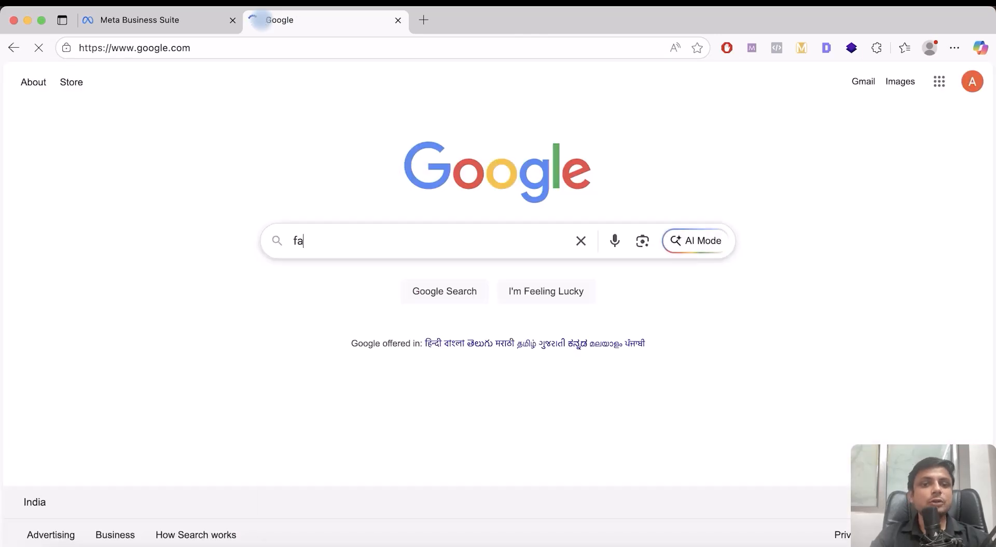
type("cebook")
key("BackSpace")
key("Down")
key("Return")
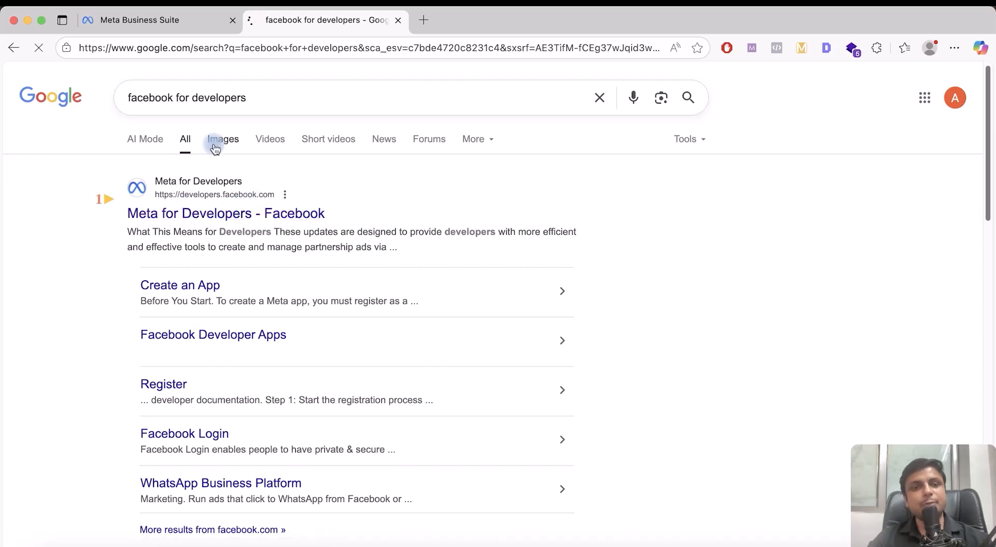
left_click(234, 186)
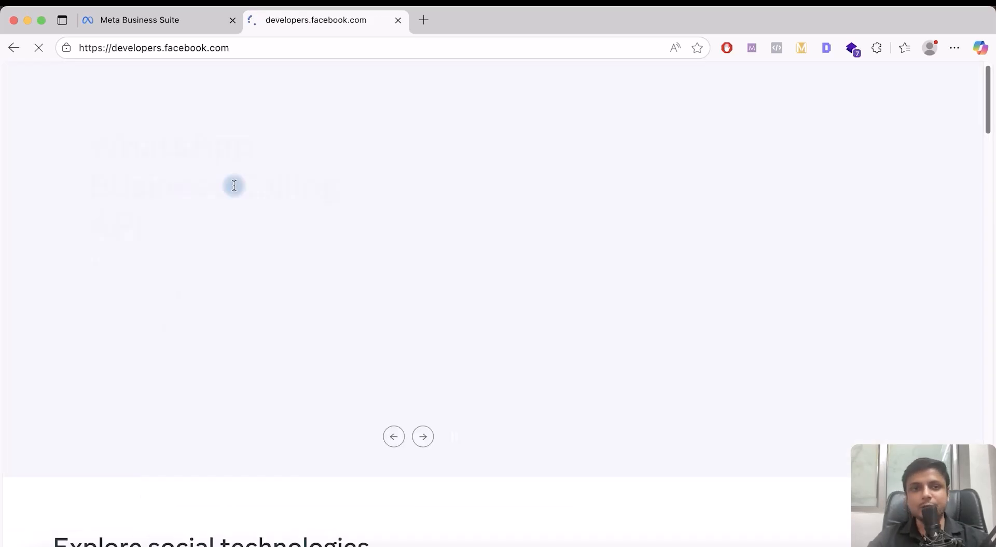
Open My Apps on developers.facebook.com to reach the empty All Apps page
scroll(234, 184, "down", 3)
scroll(234, 185, "up", 3)
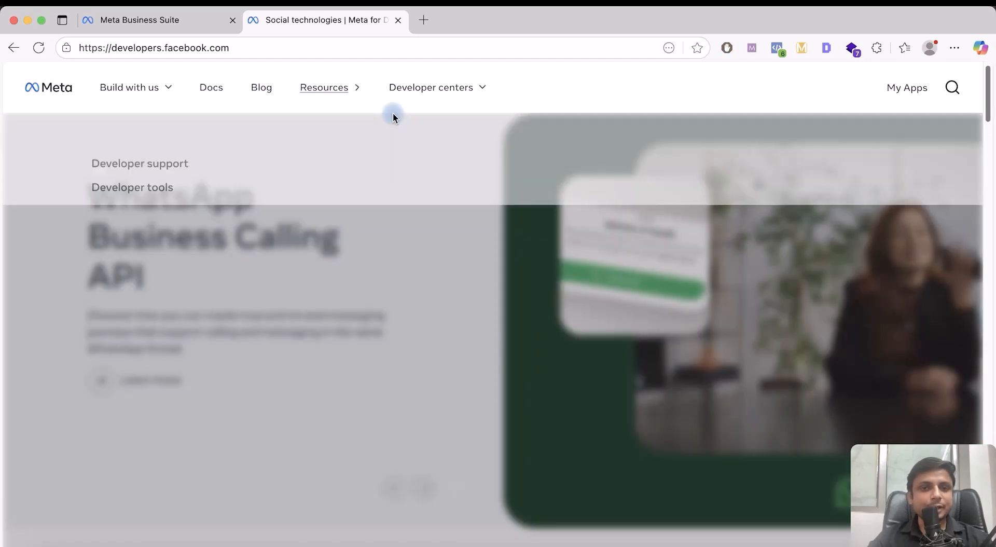
mouse_move(430, 88)
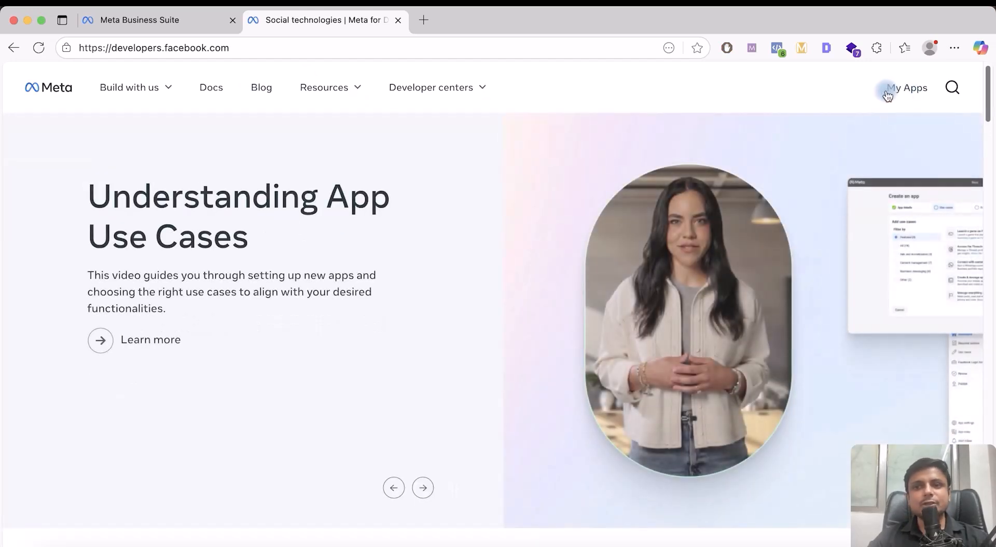
left_click_drag(878, 91, 936, 89)
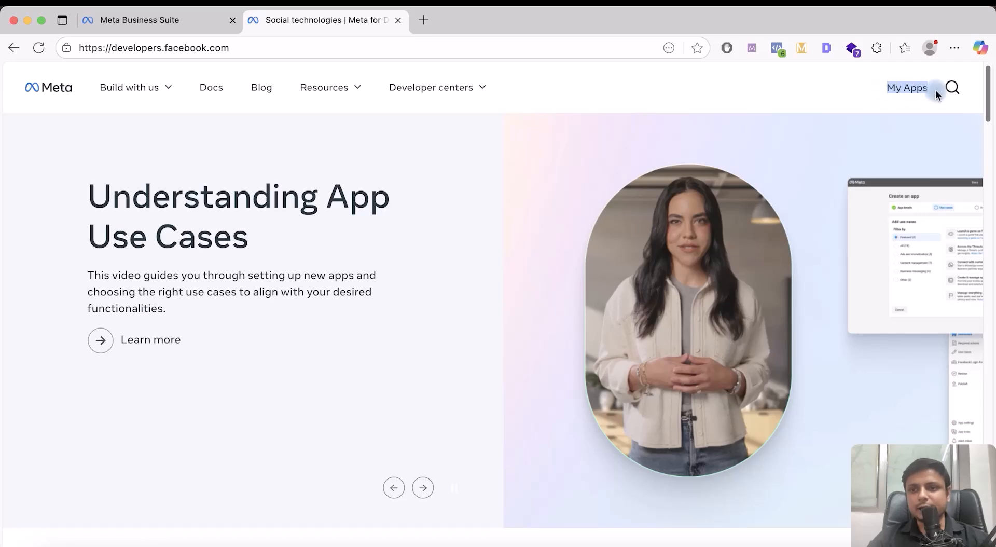
left_click(789, 103)
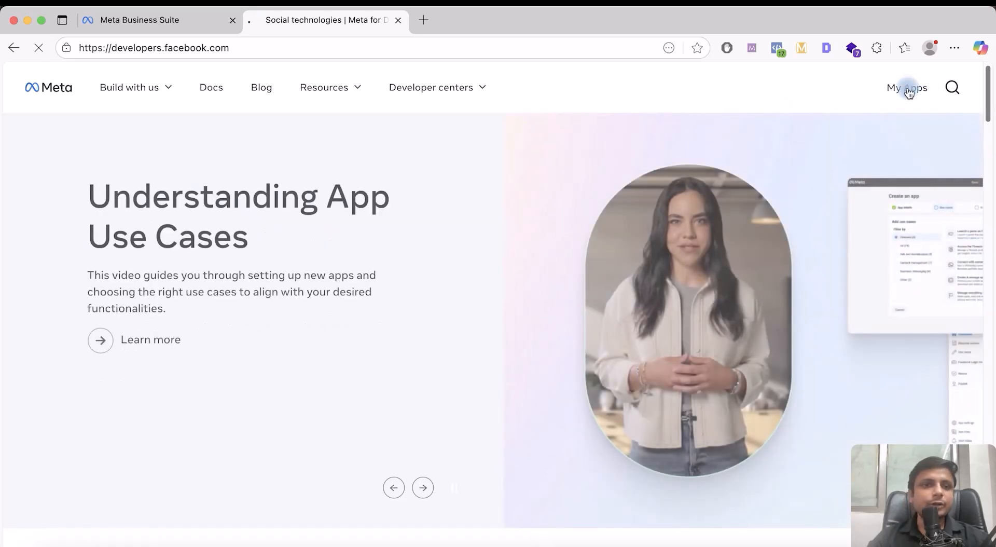
left_click(909, 90)
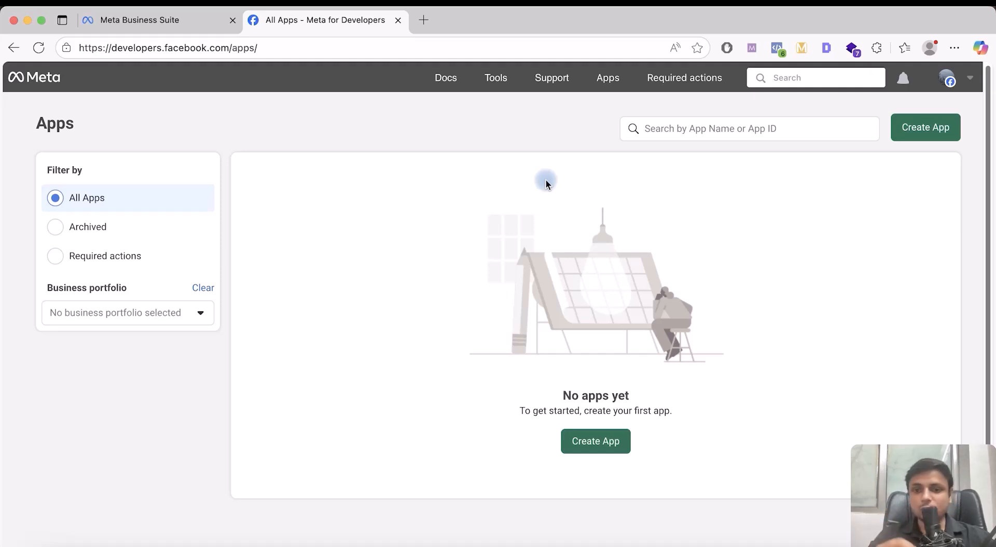
Start creating a new app named Botmax
left_click(590, 441)
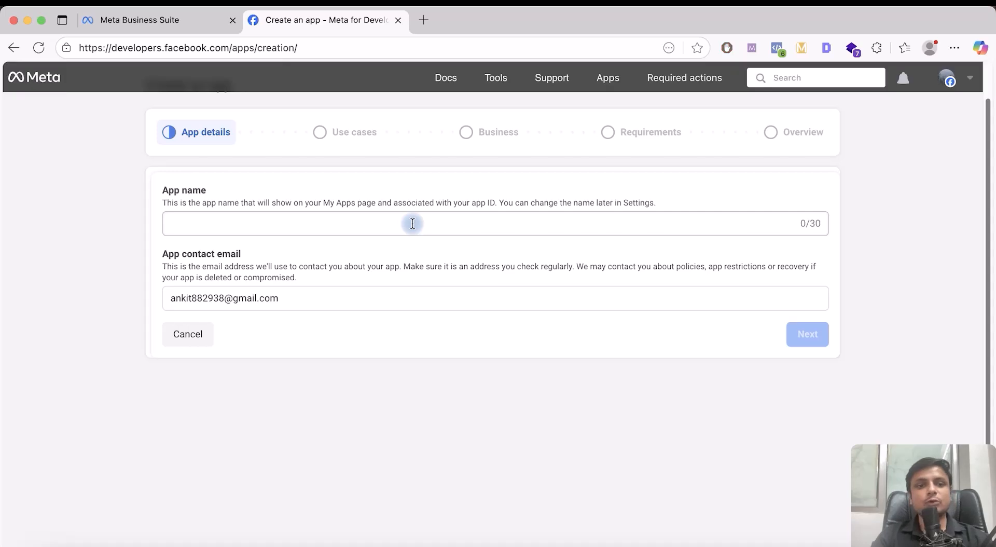
left_click(404, 223)
type("Botmax")
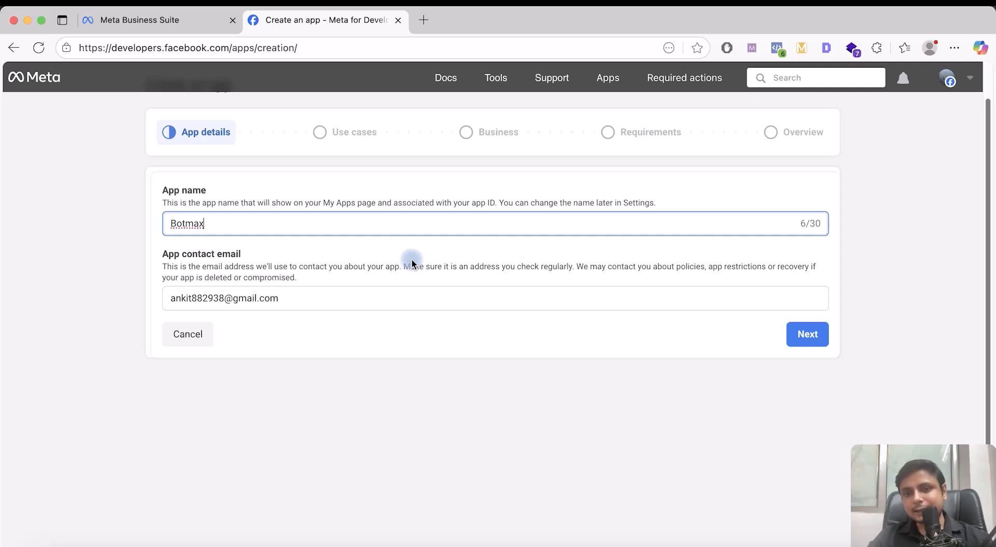
left_click(814, 338)
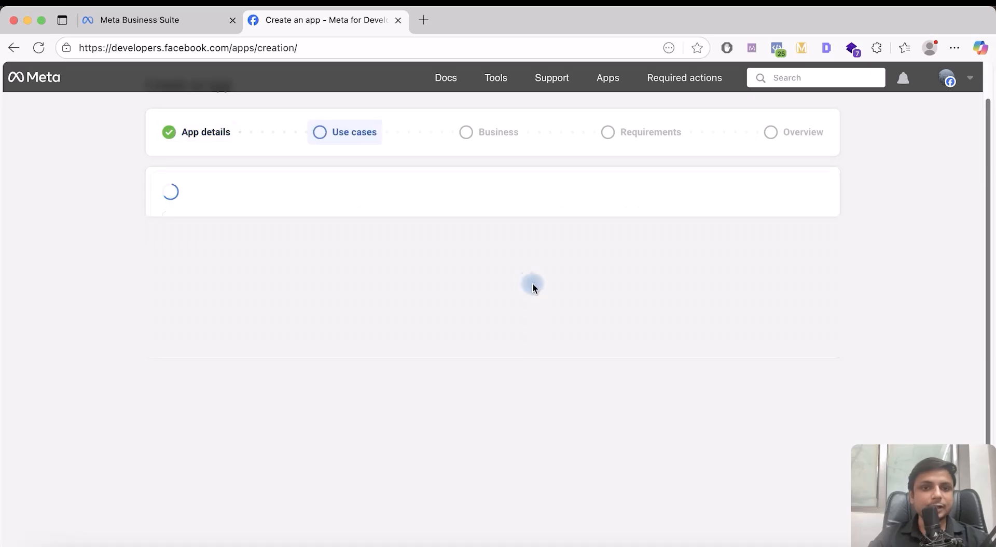
Choose the Other use case and continue to the app type step
scroll(382, 207, "down", 5)
scroll(382, 207, "down", 4)
scroll(382, 207, "up", 6)
scroll(382, 207, "down", 7)
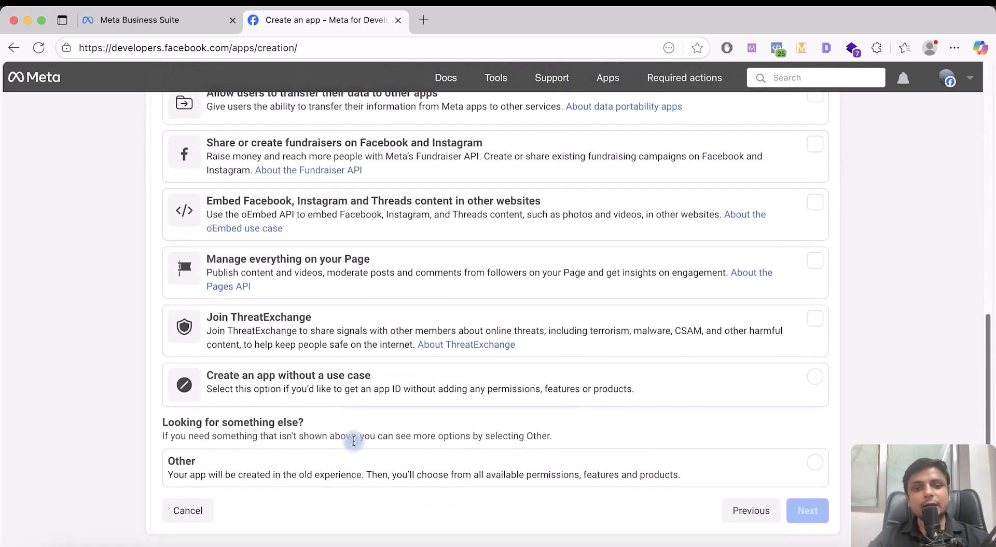
left_click(332, 463)
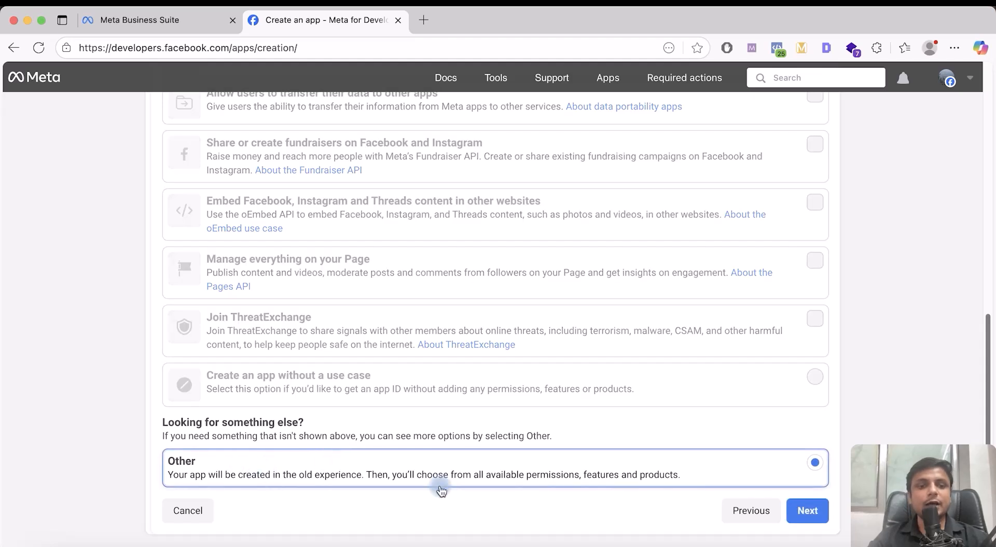
left_click(808, 512)
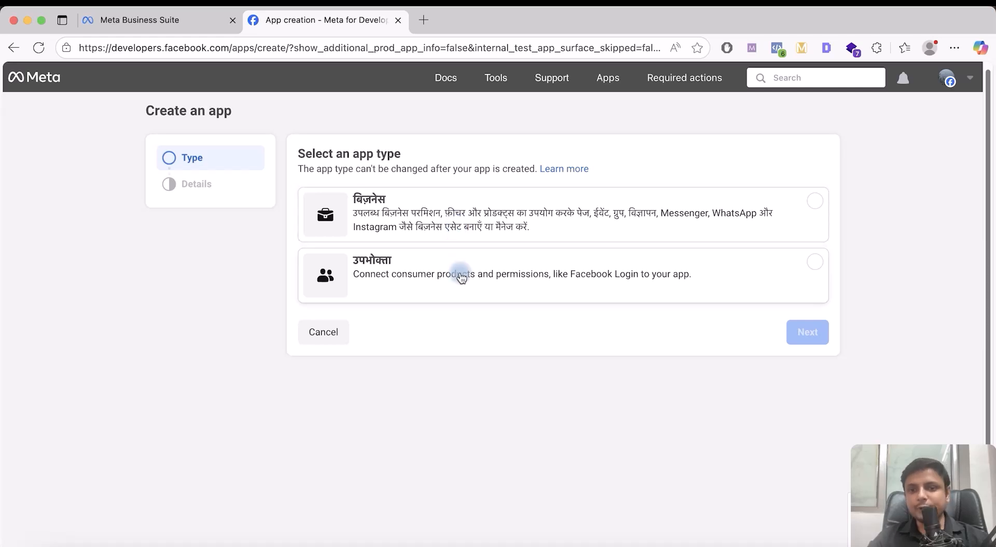
Choose the Business app type, keep the app name Botmax, and leave No business portfolio selected
left_click(528, 228)
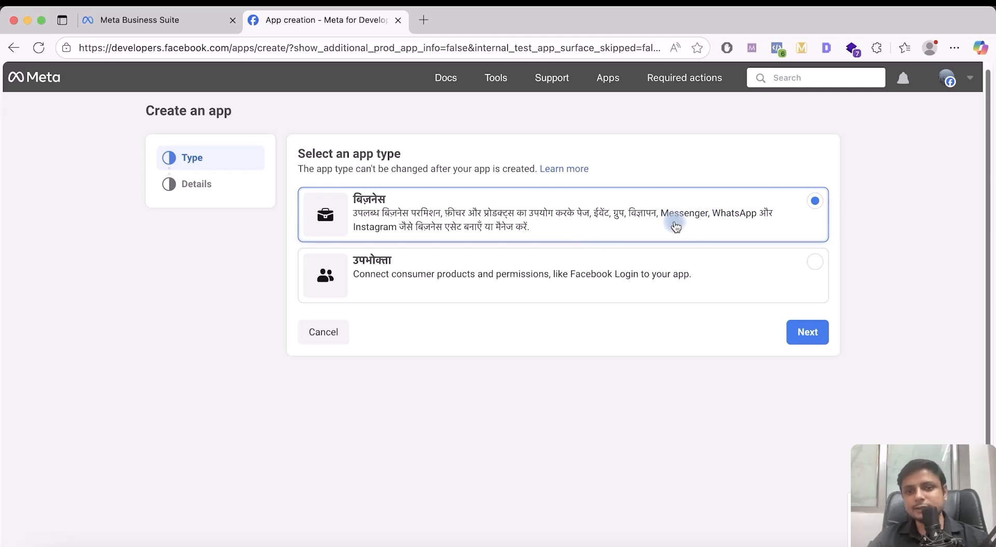
left_click(806, 333)
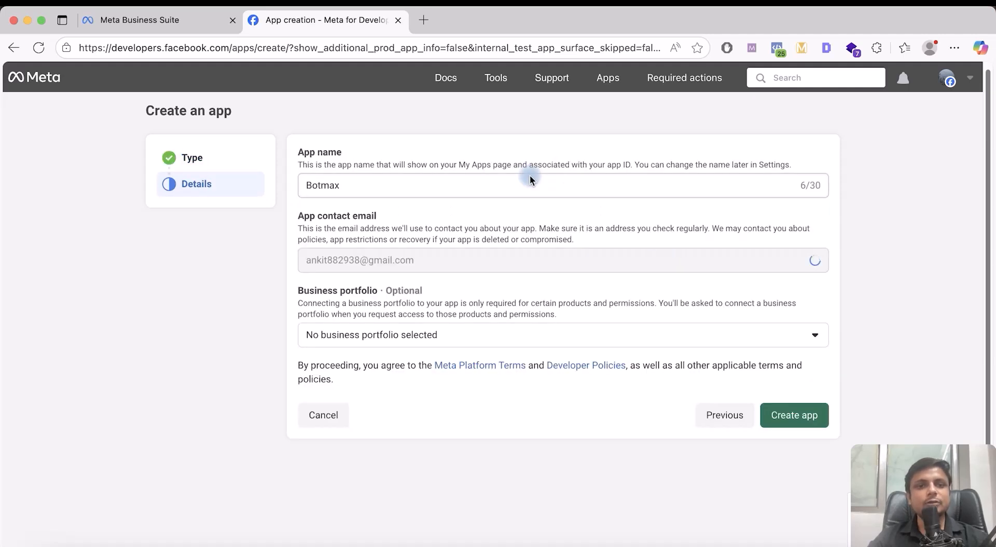
scroll(545, 238, "down", 1)
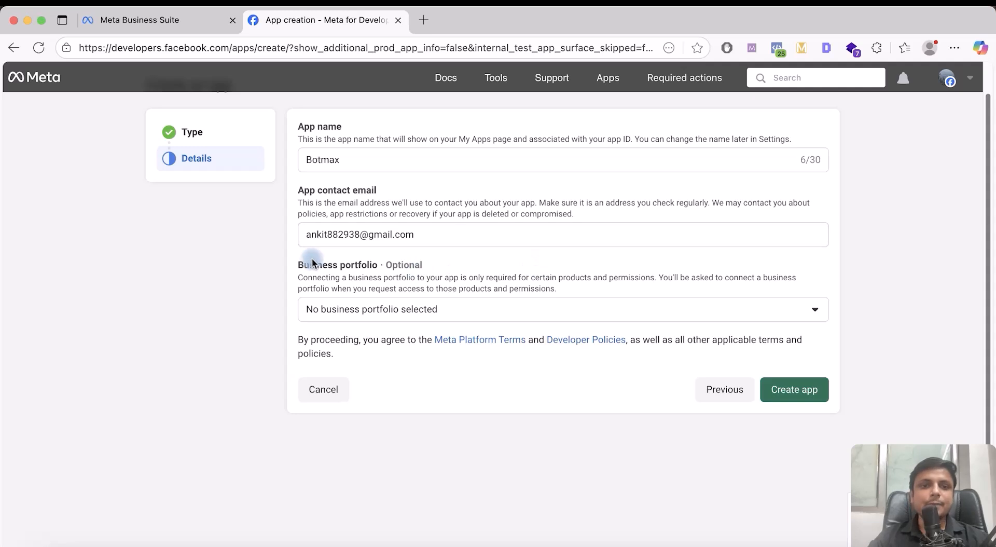
left_click_drag(298, 264, 398, 267)
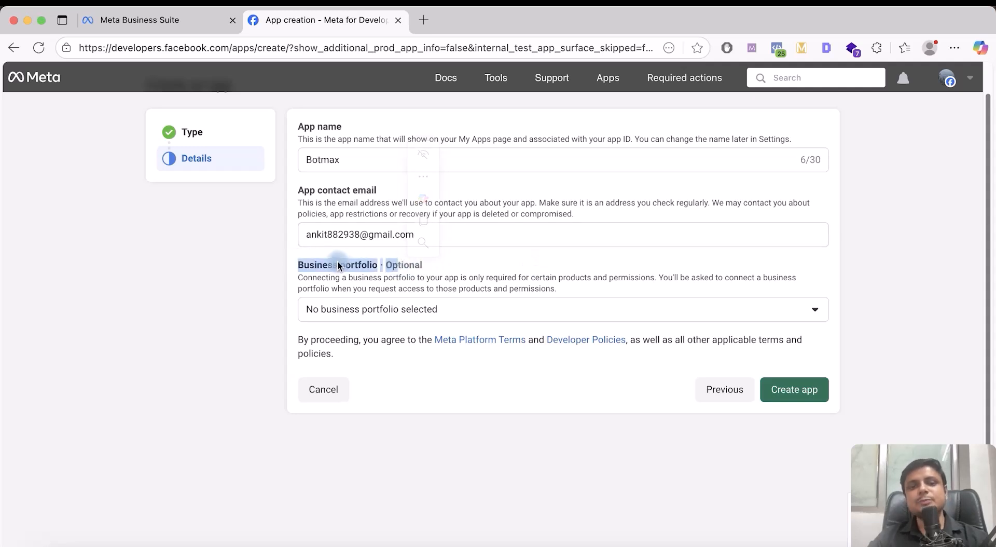
left_click(410, 310)
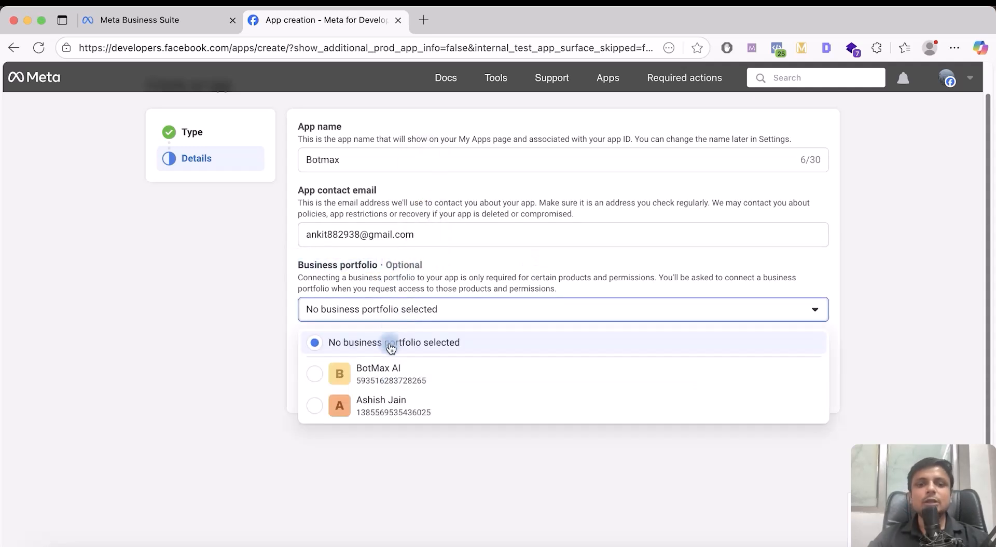
left_click(426, 266)
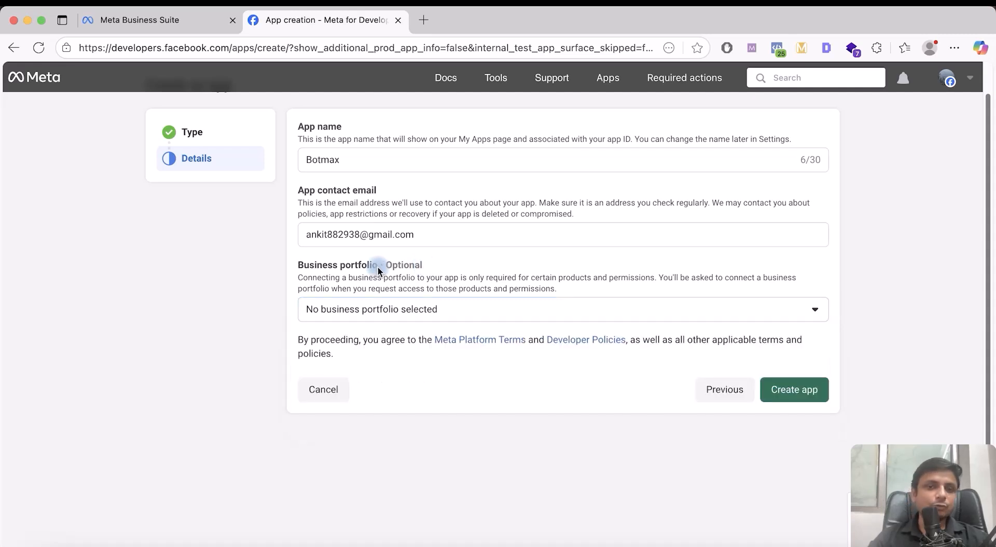
scroll(377, 247, "up", 3)
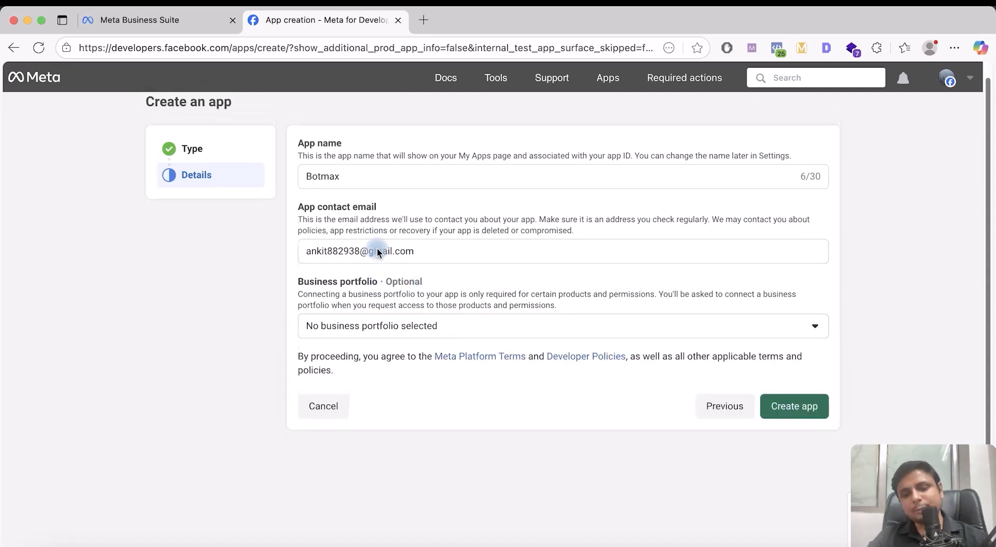
scroll(377, 247, "down", 3)
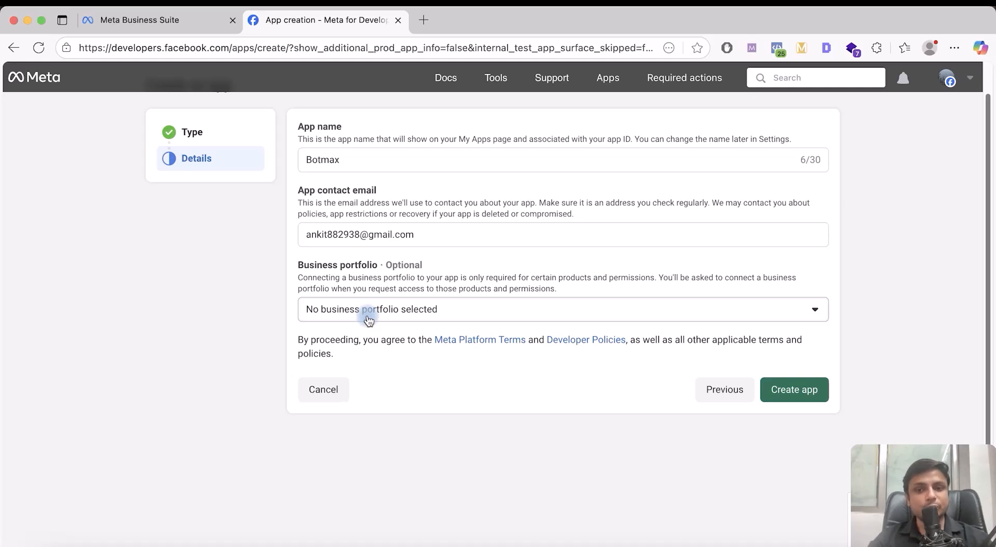
Create the app by re-entering the account password, declining the browser's offer to save it
left_click(802, 397)
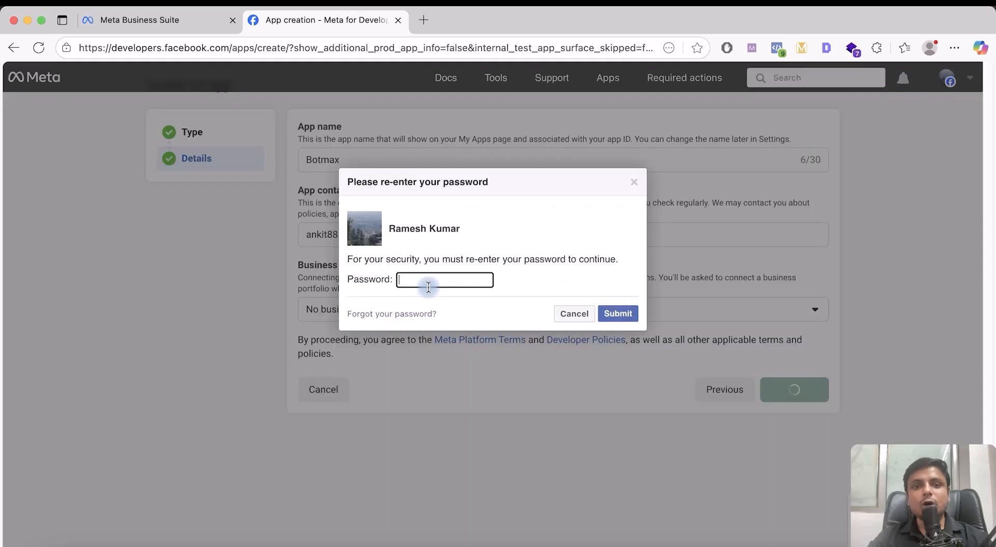
left_click(434, 279)
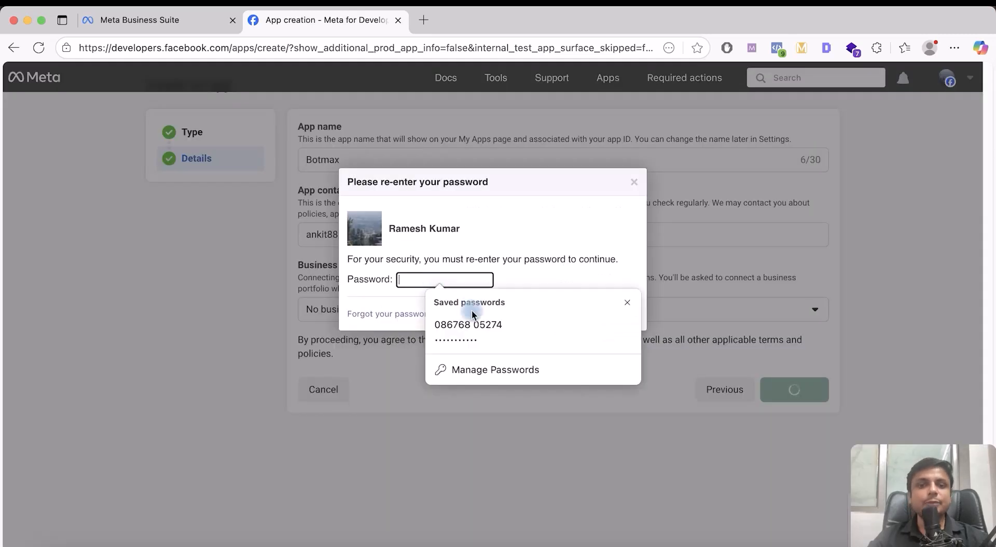
left_click(471, 329)
left_click(619, 314)
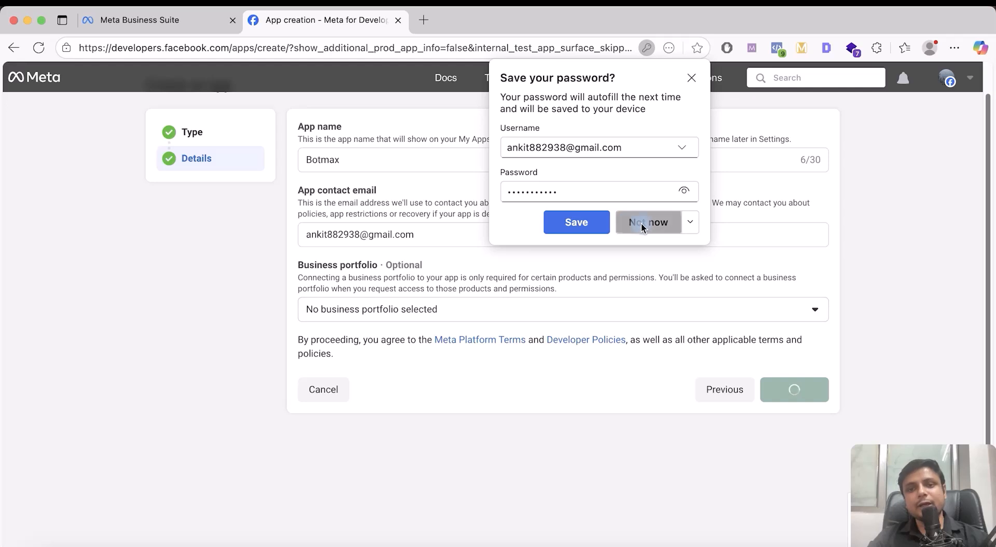
left_click(641, 223)
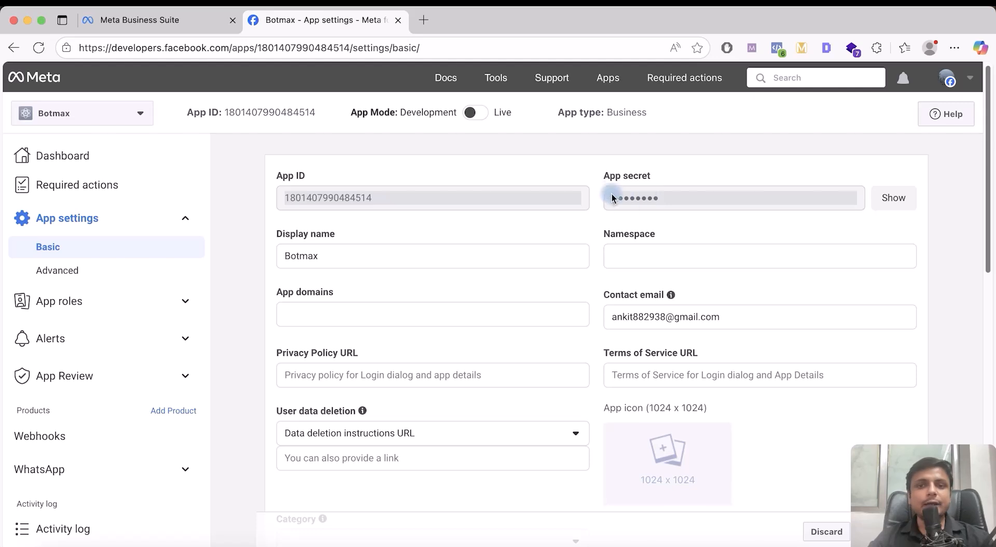
Review Basic settings: App domains, Privacy Policy URL and Business verification fields
scroll(531, 204, "down", 2)
left_click(460, 240)
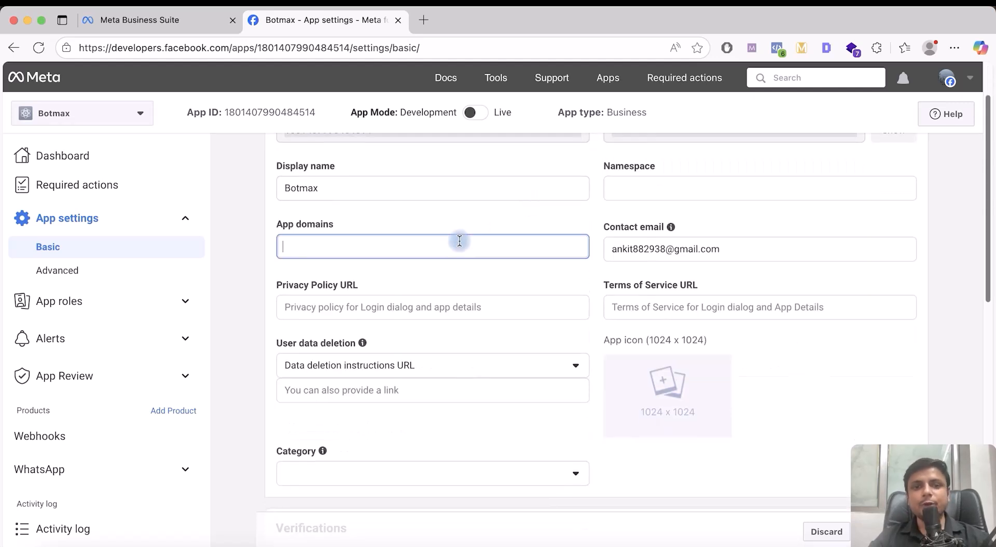
scroll(462, 247, "down", 1)
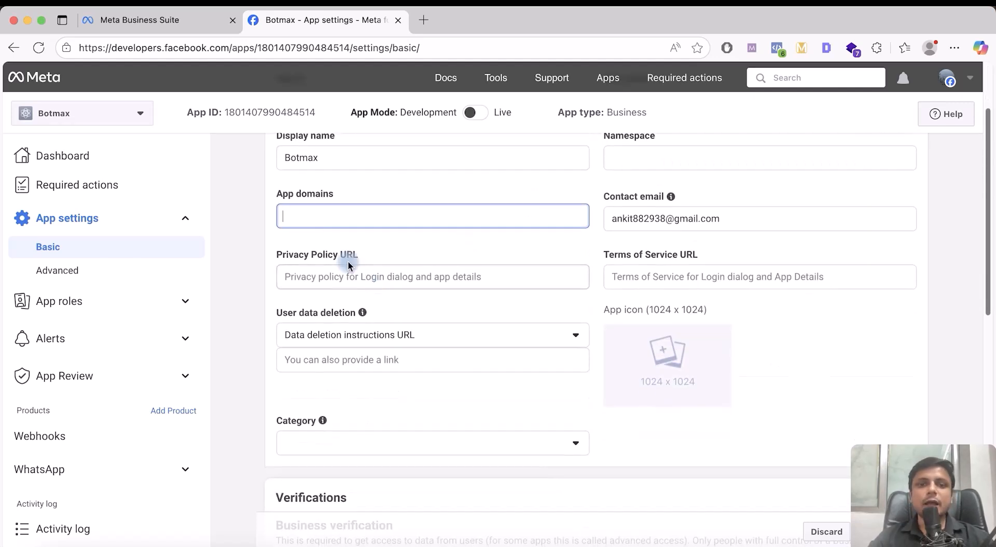
left_click_drag(311, 255, 396, 257)
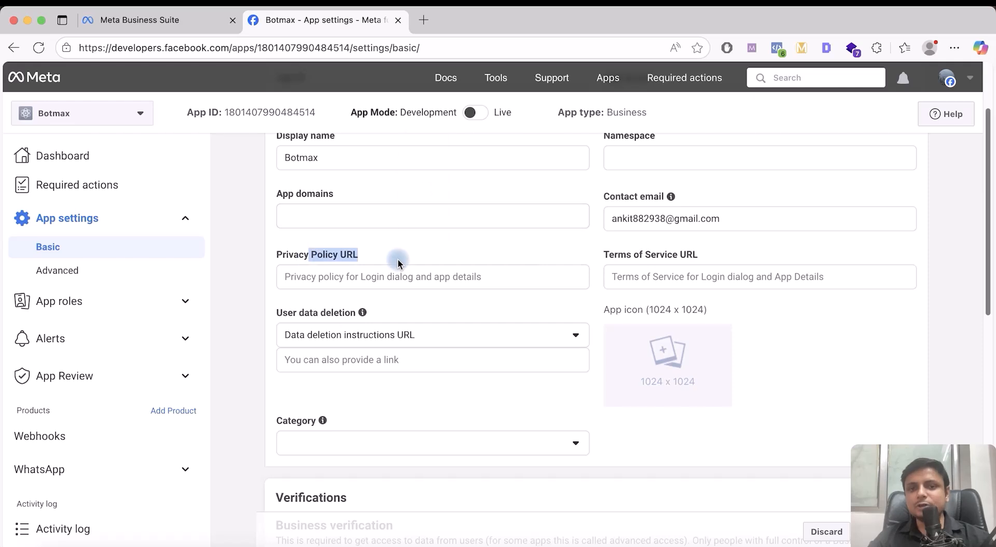
left_click(379, 277)
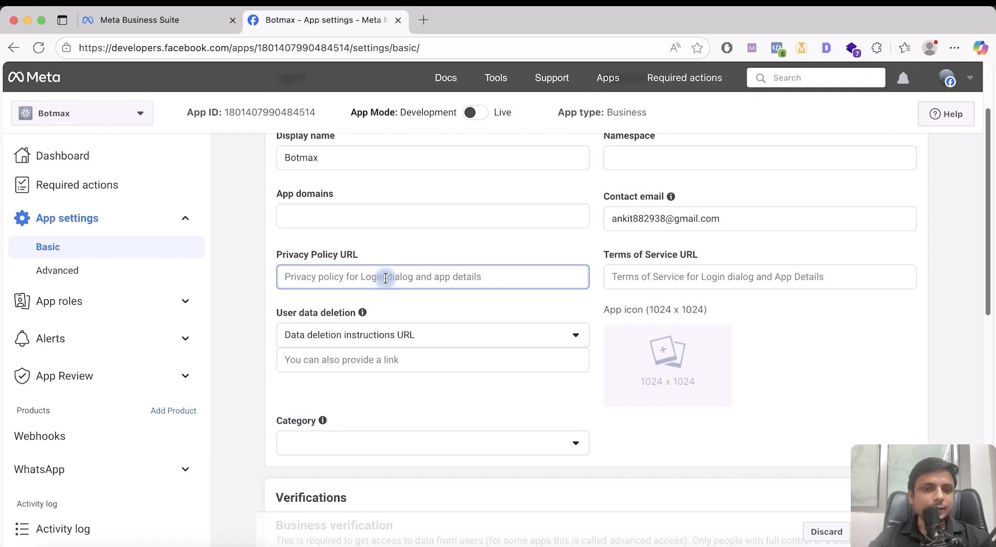
scroll(395, 265, "down", 6)
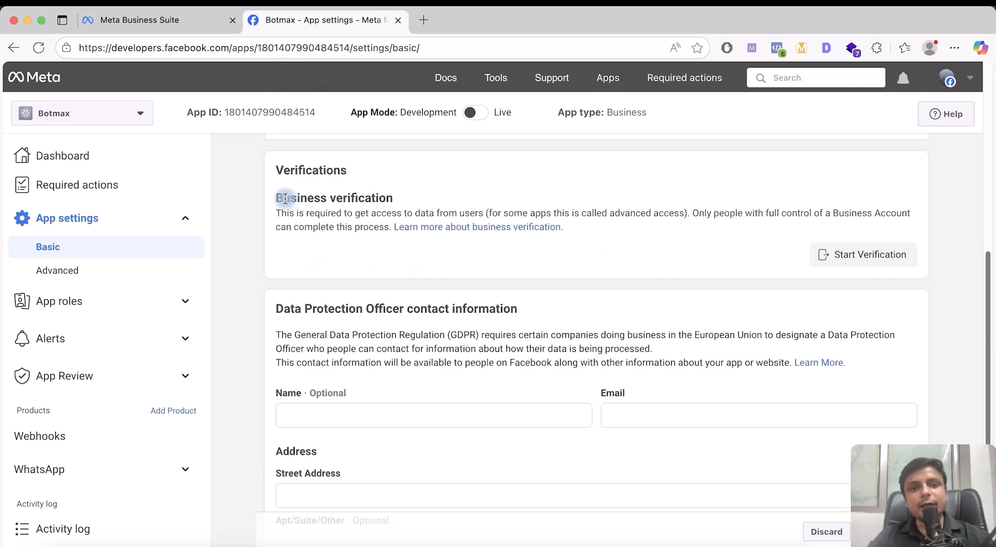
left_click_drag(278, 198, 407, 197)
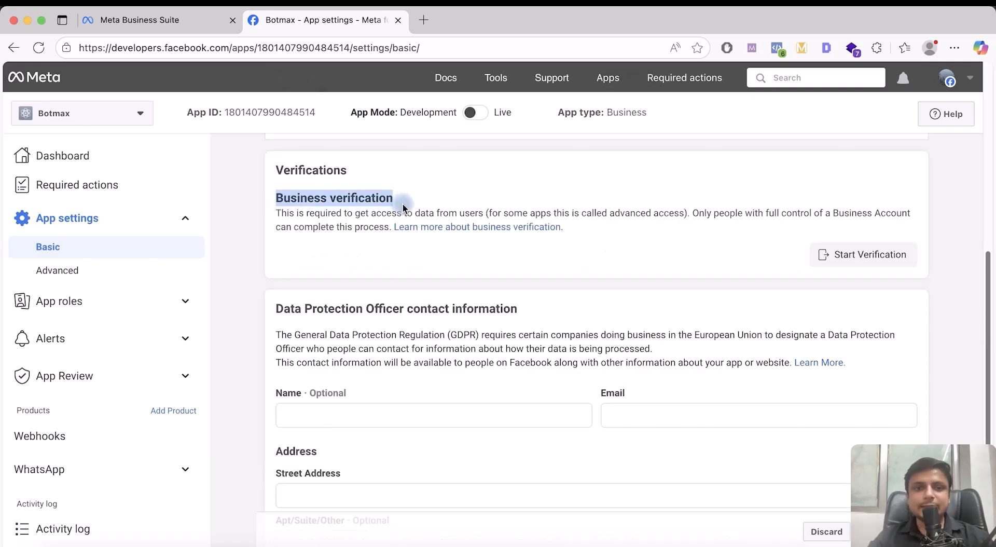
left_click(329, 223)
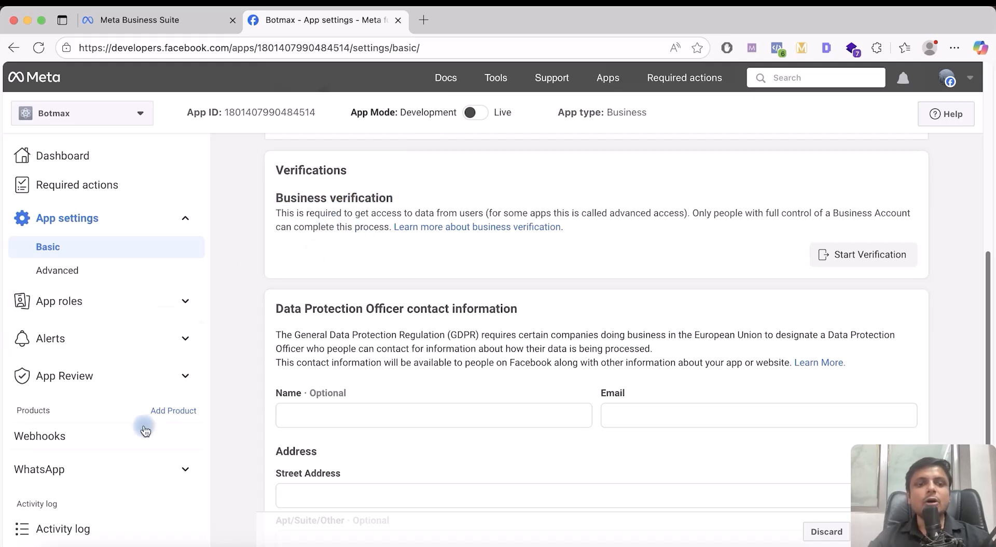
scroll(145, 431, "down", 1)
scroll(146, 431, "up", 5)
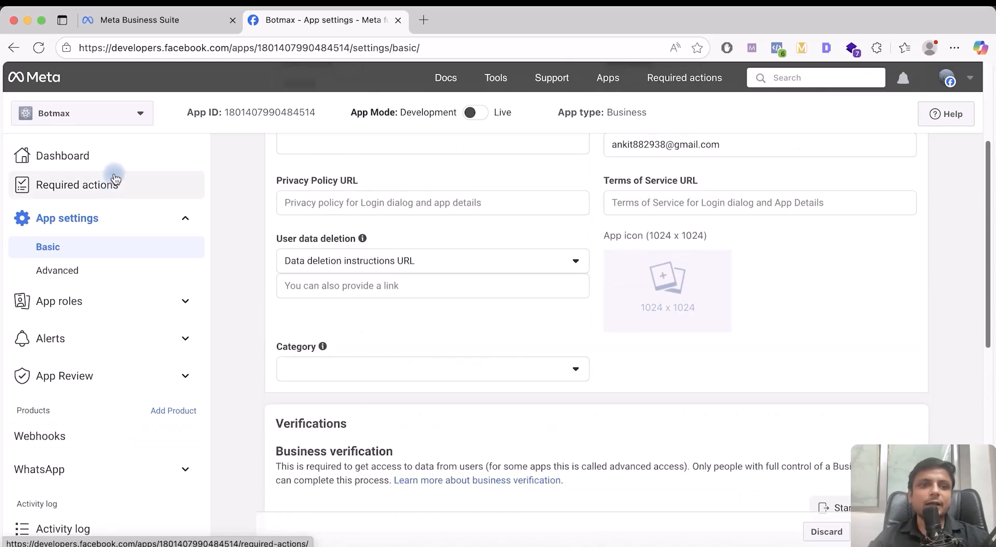
Open Botmax's dashboard and expand WhatsApp under Products in the sidebar
left_click(117, 157)
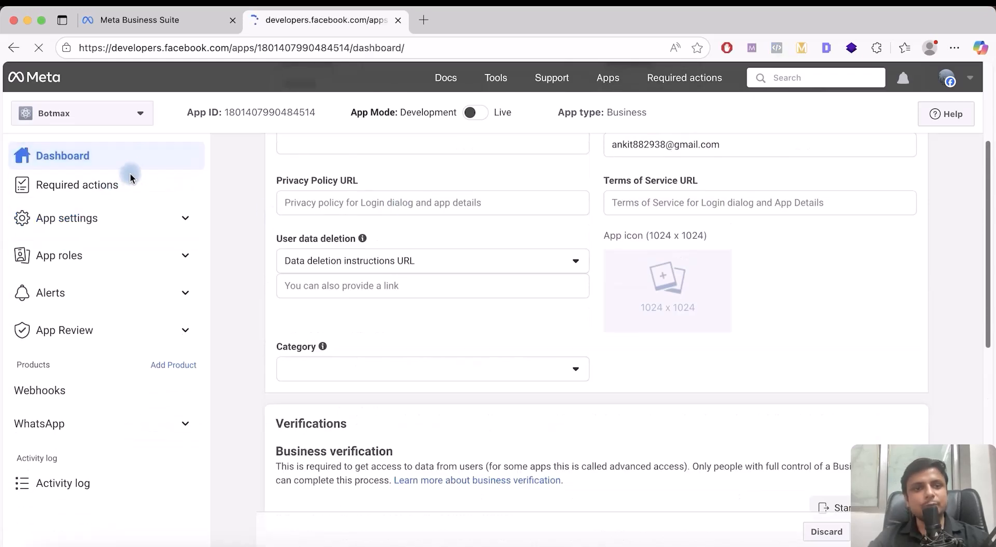
scroll(413, 294, "down", 5)
scroll(414, 293, "up", 5)
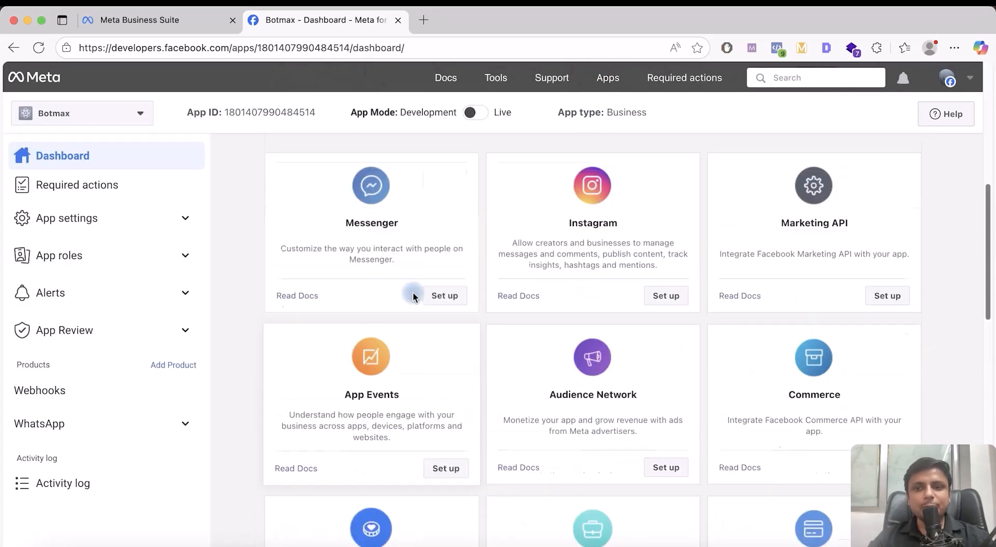
scroll(426, 291, "down", 4)
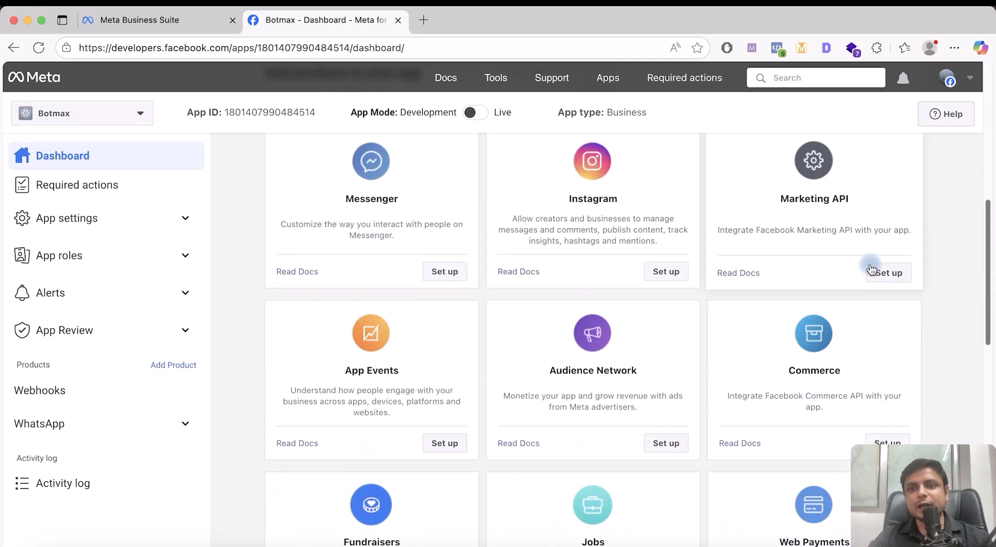
scroll(870, 257, "down", 8)
scroll(798, 218, "up", 2)
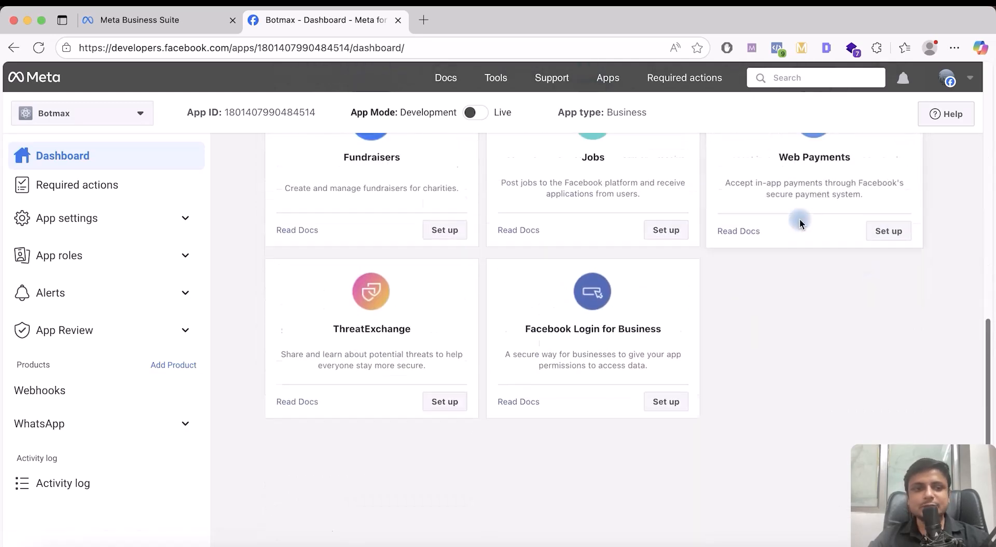
left_click(139, 415)
scroll(146, 427, "down", 1)
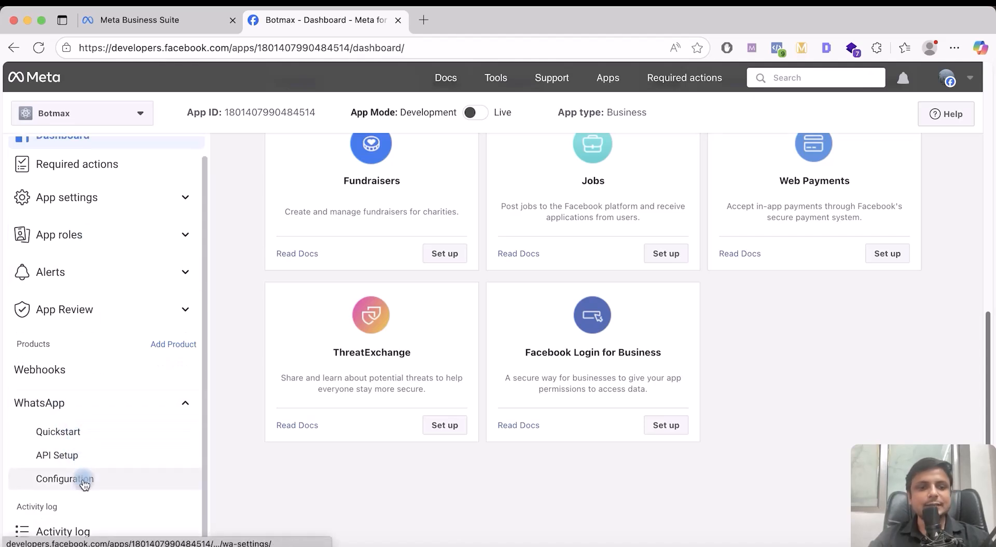
On WhatsApp Quickstart, choose the second business portfolio instead of BotMax AI and continue
left_click(81, 444)
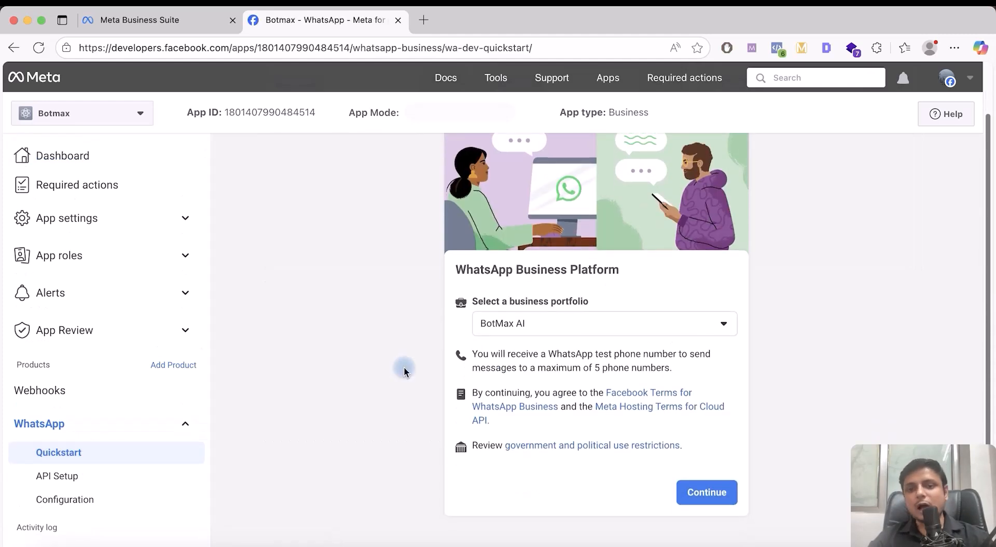
left_click(659, 324)
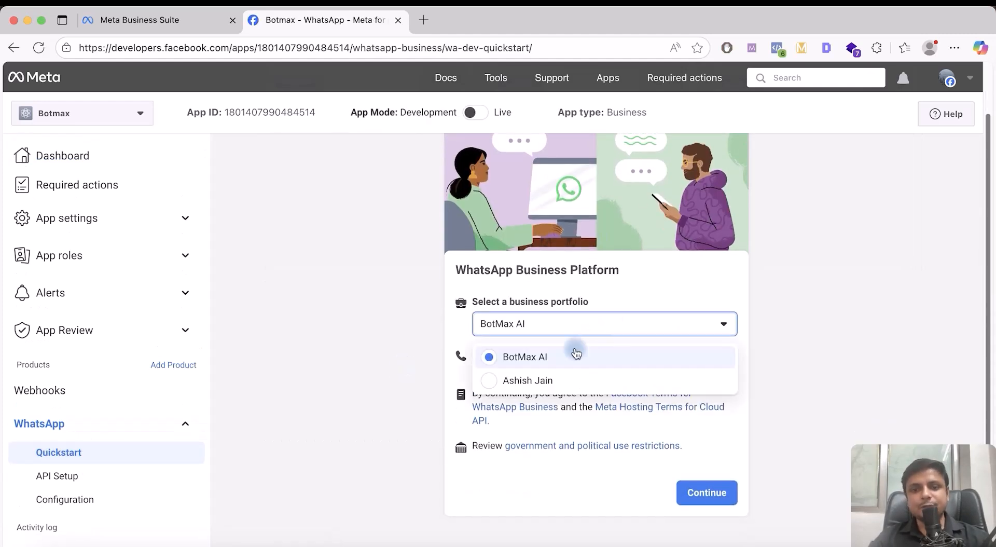
left_click(580, 378)
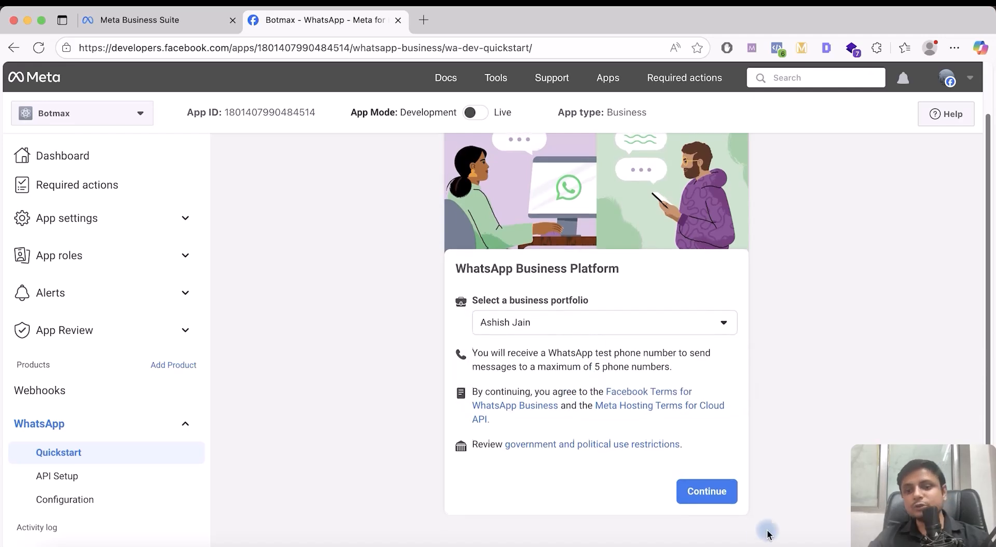
left_click(710, 494)
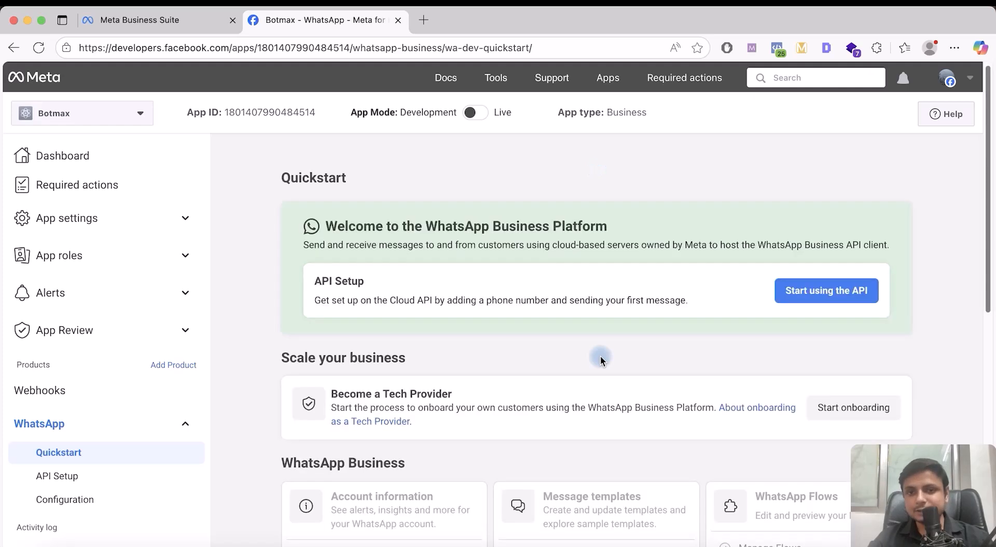
On API Setup, keep the test number as the From sender, then reopen the From list at Step 2
left_click(823, 280)
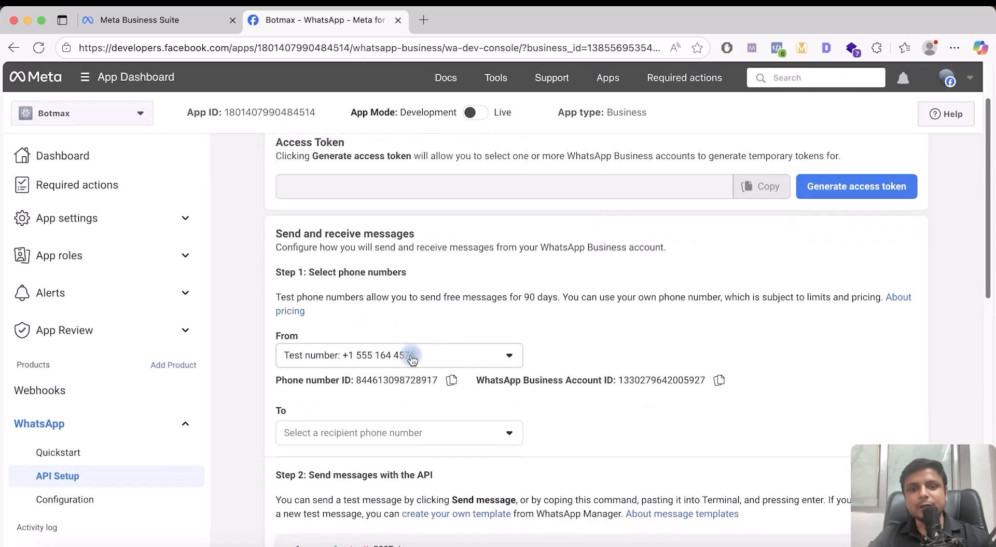
left_click(410, 355)
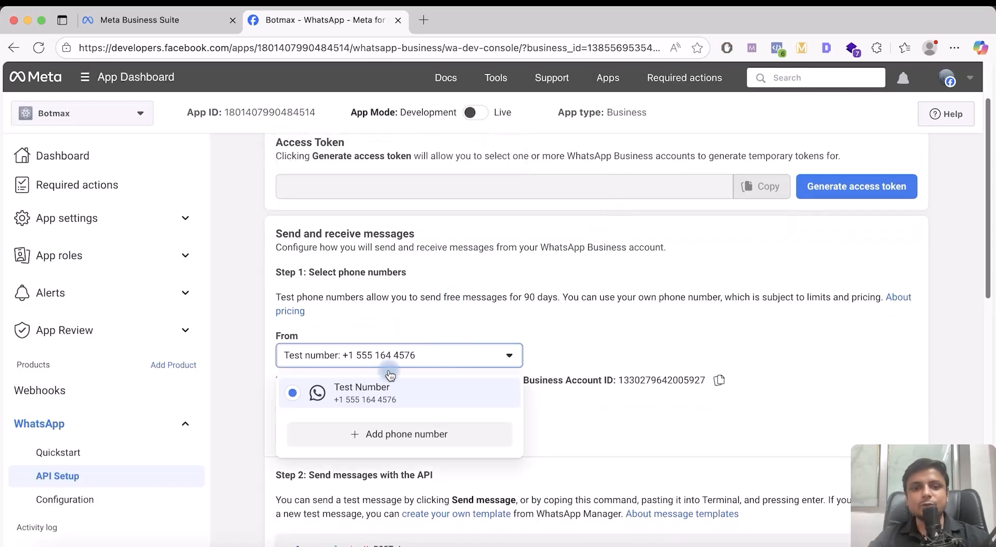
left_click(418, 364)
left_click(407, 355)
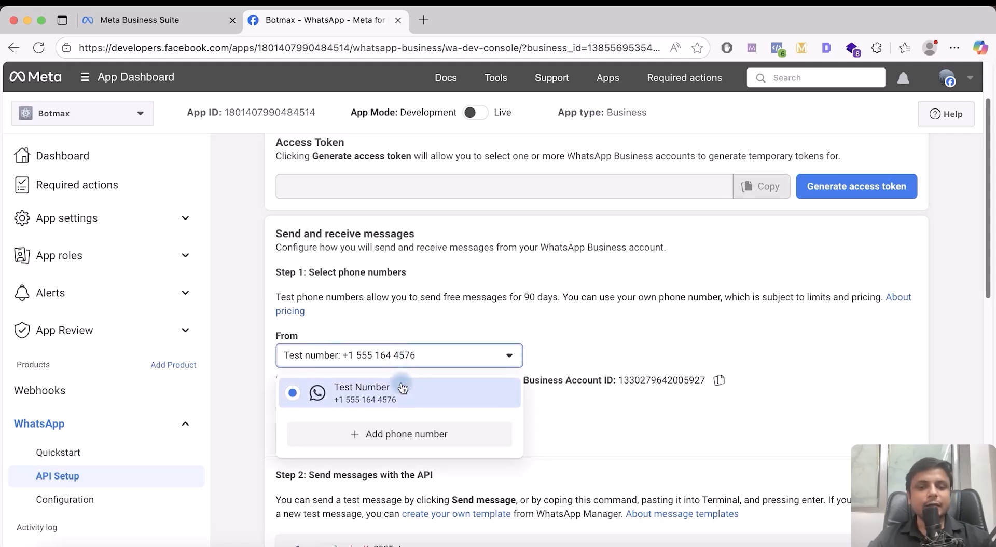
left_click(366, 399)
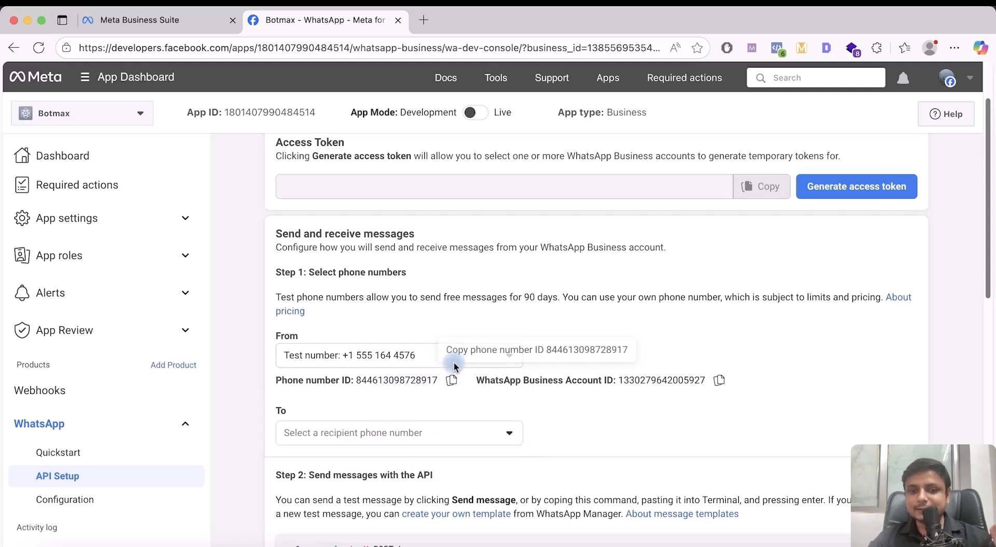
scroll(676, 256, "up", 2)
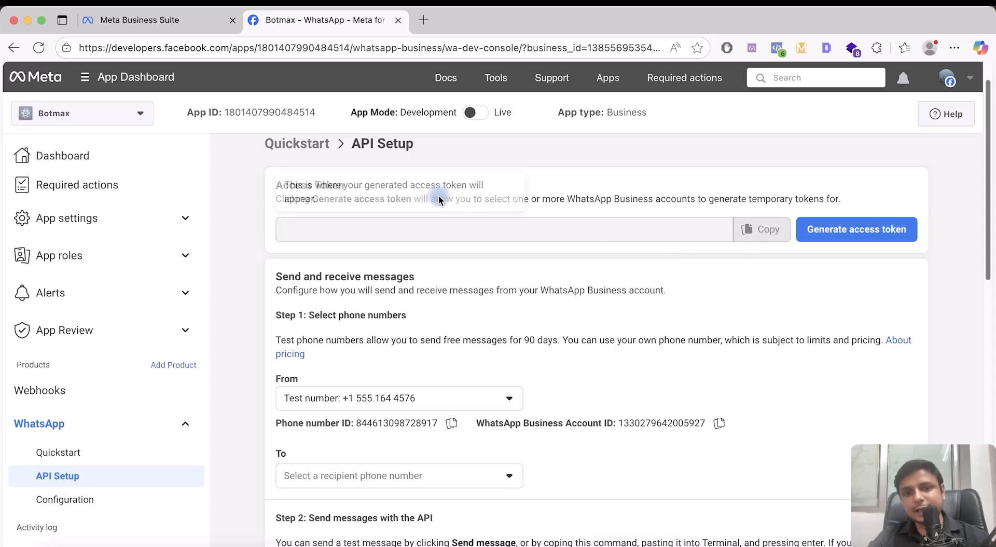
scroll(486, 277, "down", 5)
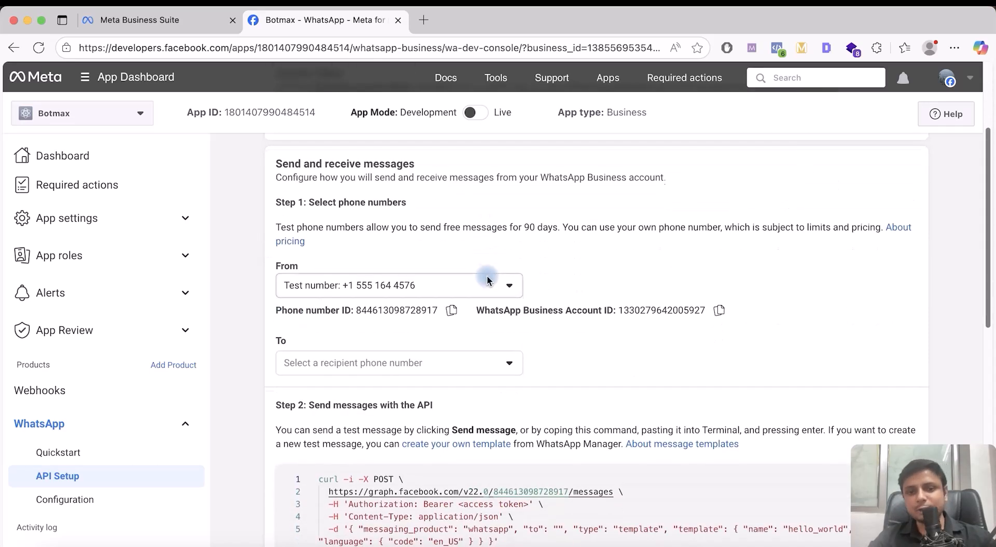
left_click(482, 291)
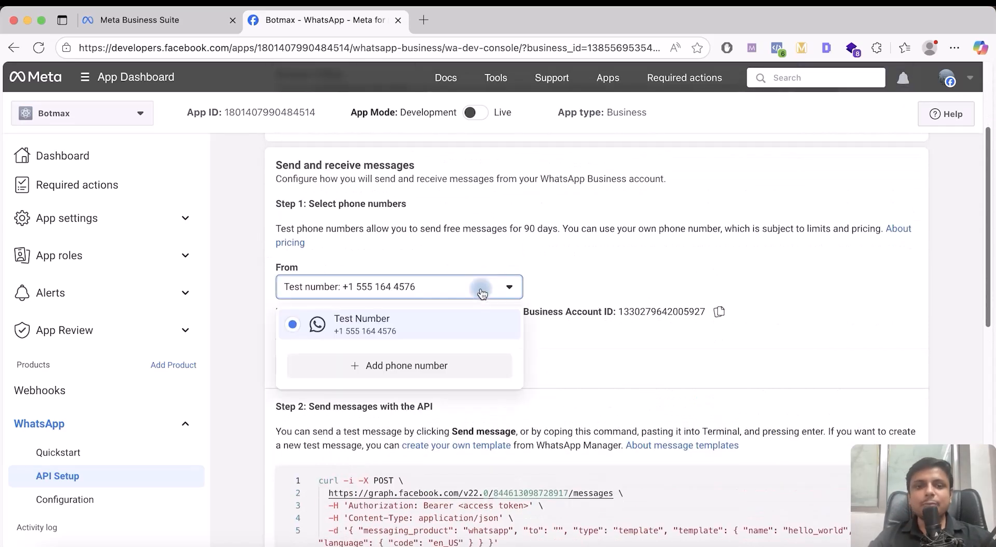
left_click(414, 365)
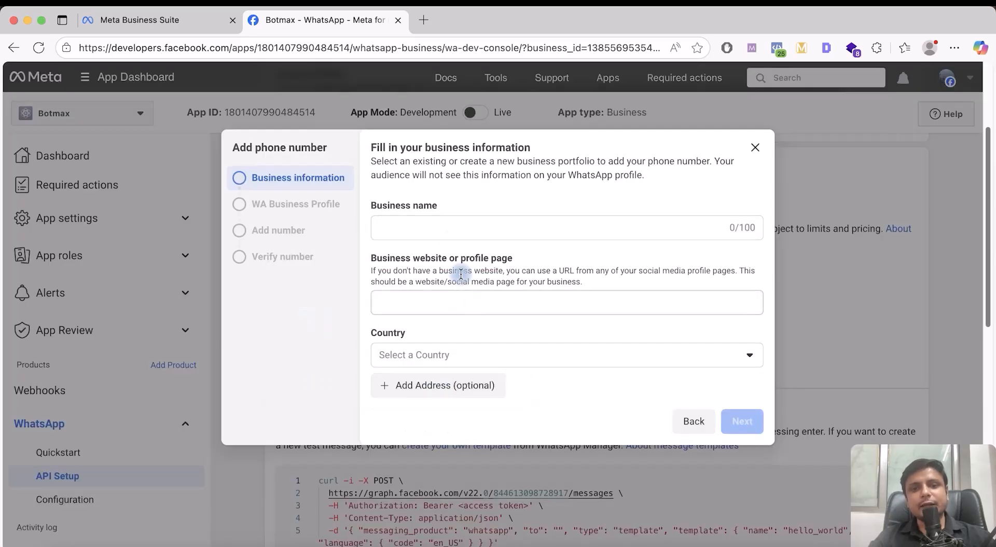
left_click(458, 226)
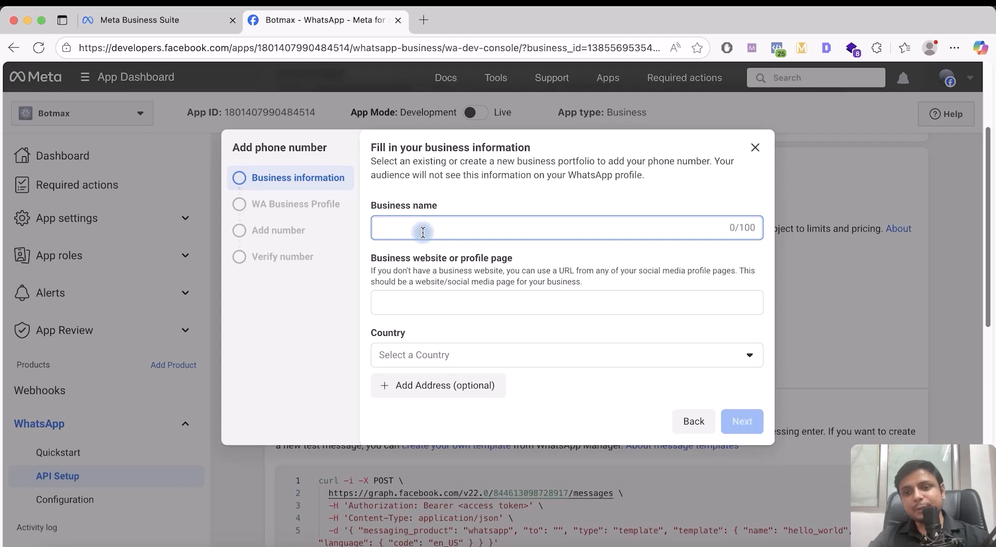
left_click(449, 299)
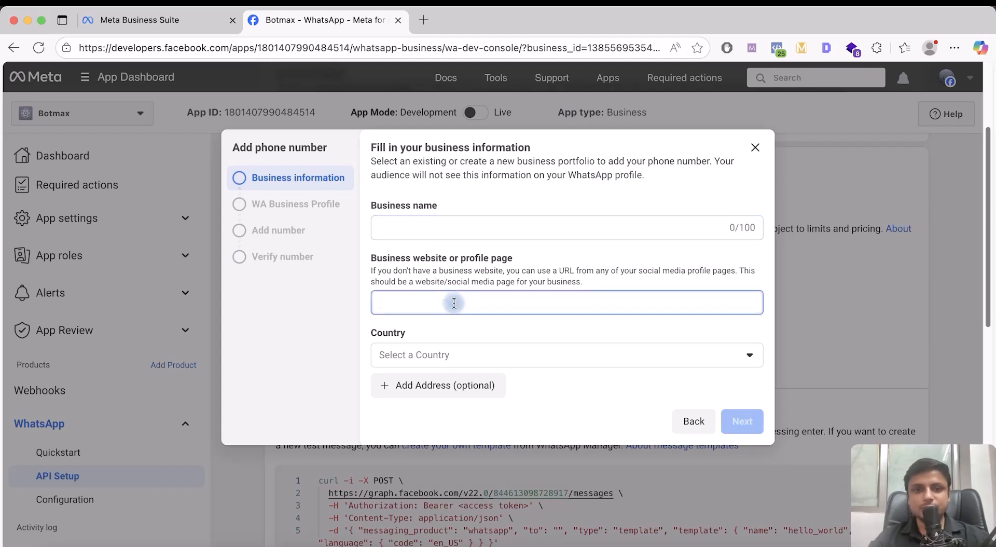
scroll(449, 300, "down", 2)
left_click(465, 356)
left_click(474, 289)
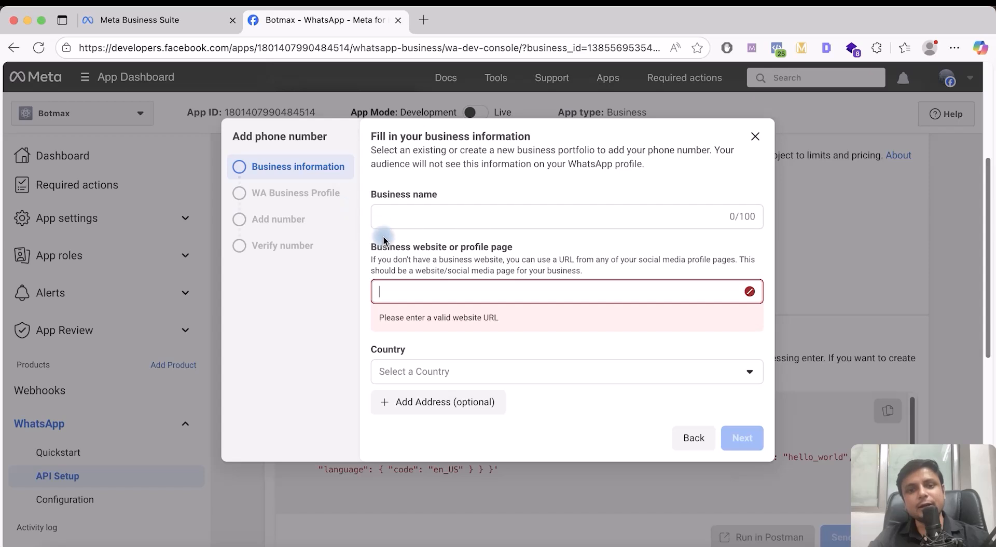
left_click(405, 223)
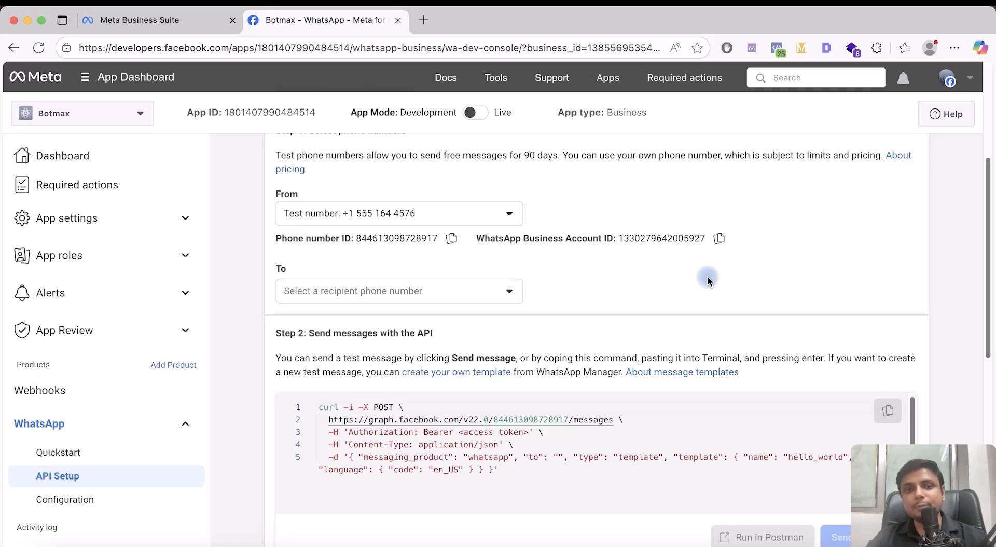
scroll(708, 280, "up", 2)
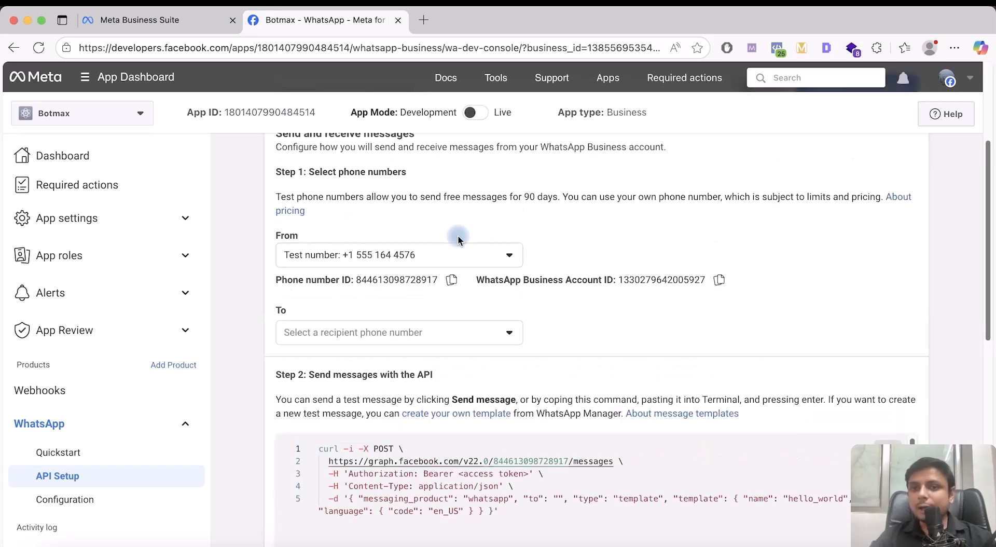
left_click_drag(283, 281, 432, 281)
left_click_drag(516, 281, 703, 283)
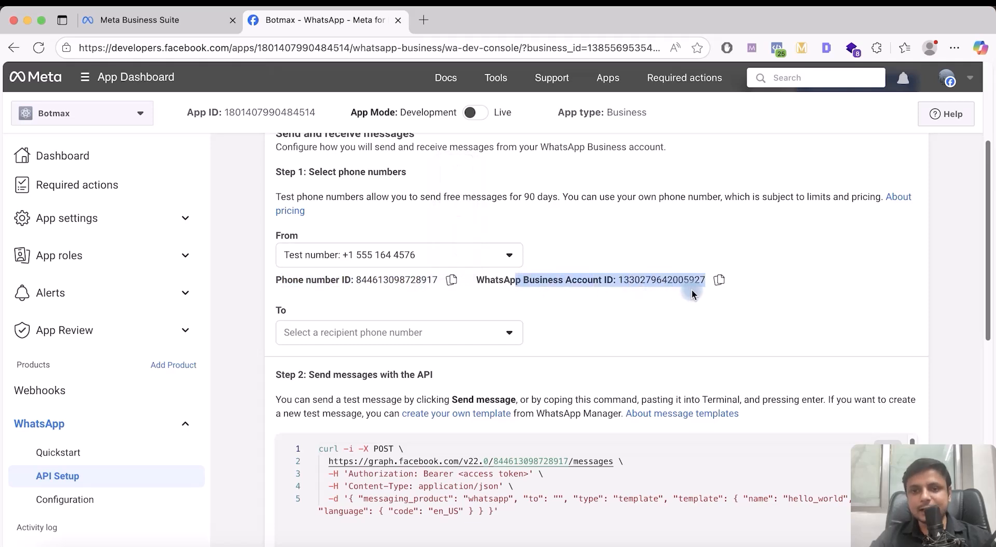
left_click(599, 284)
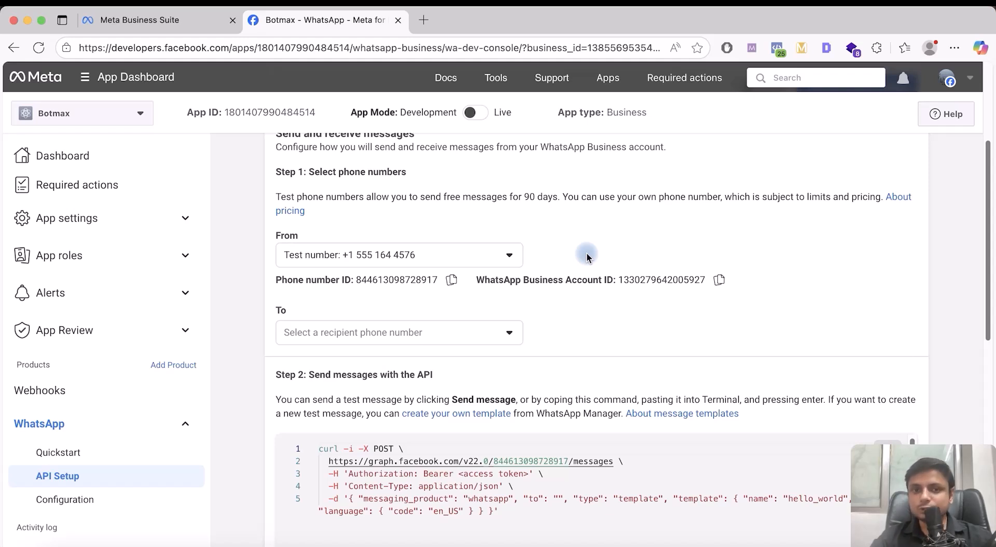
mouse_move(503, 109)
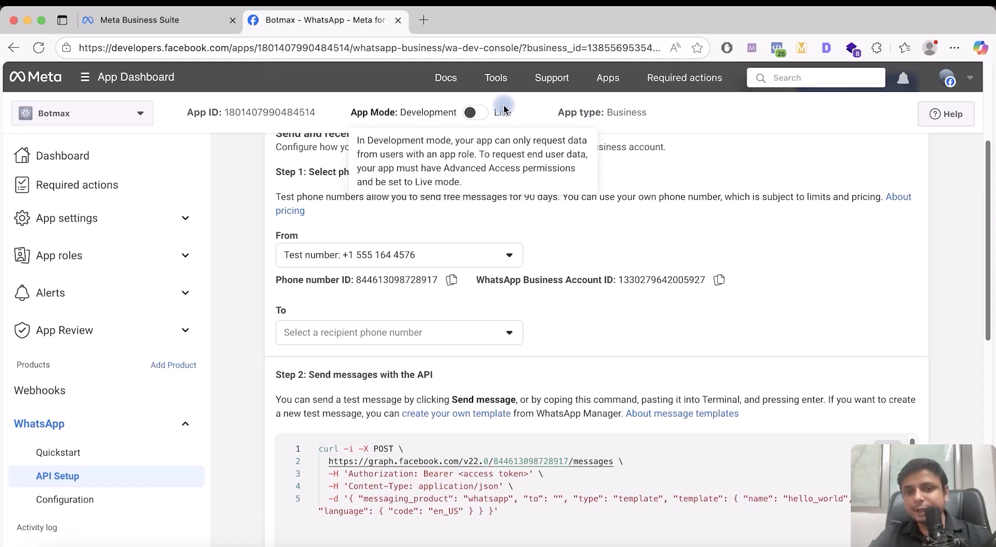